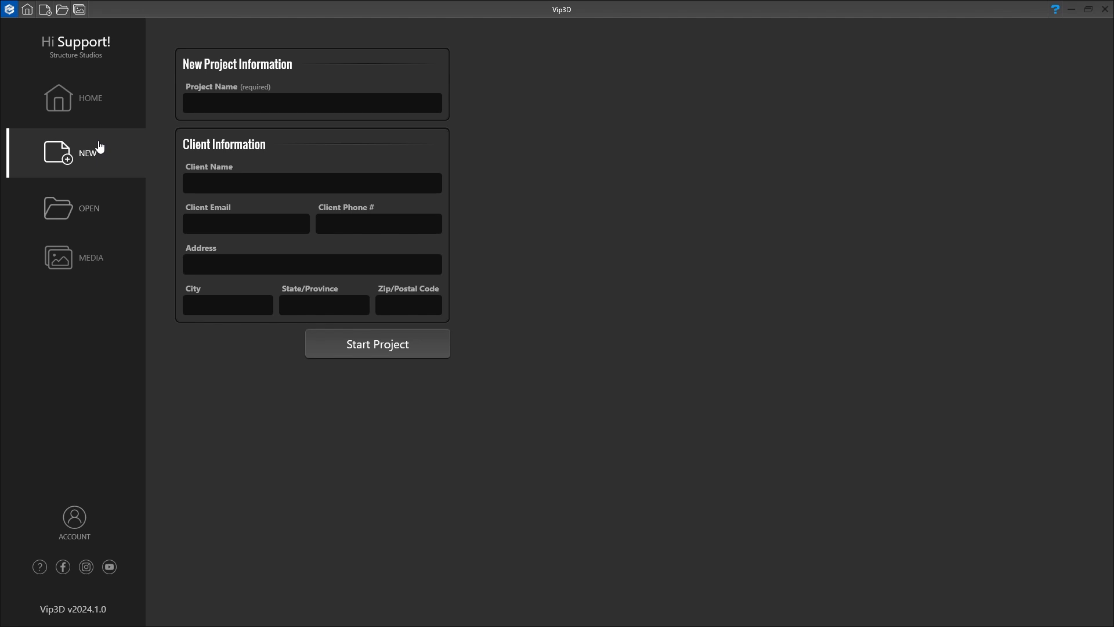
Start a new project named "Basic Drawing" and go to its 07 Hardscapes & Decks stage.
type("Basic Drawing")
left_click(329, 342)
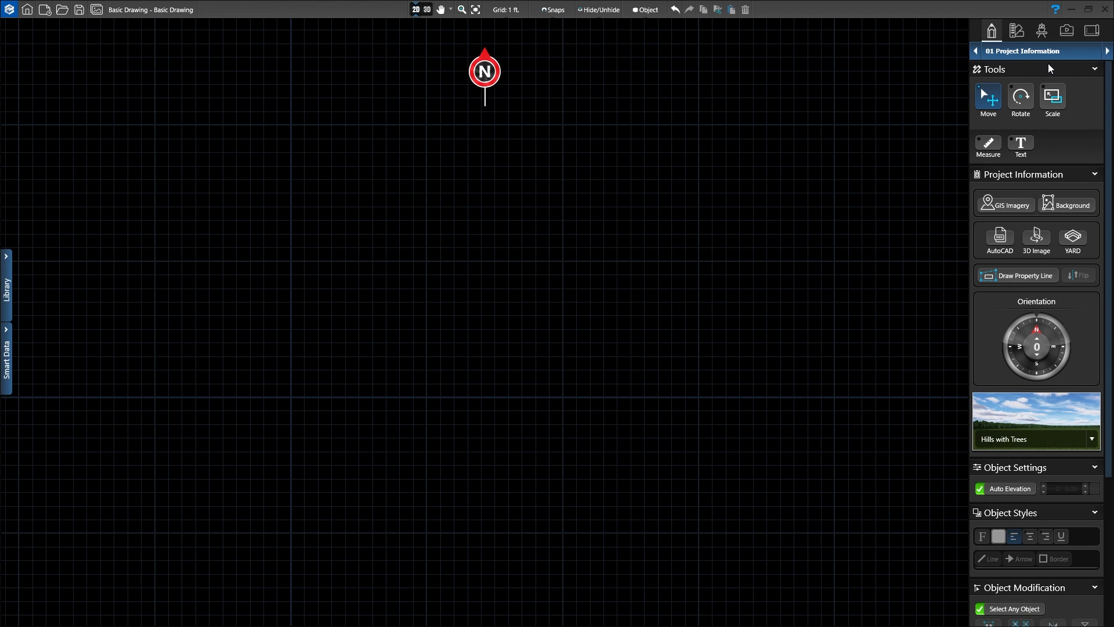
left_click(1107, 53)
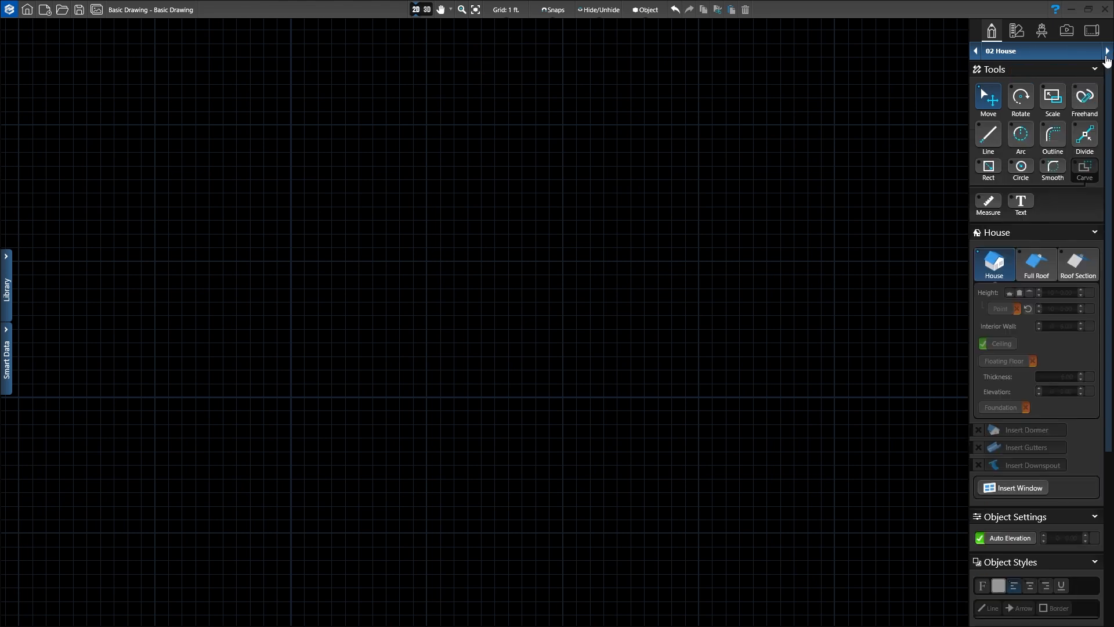
left_click(1107, 52)
left_click(1106, 53)
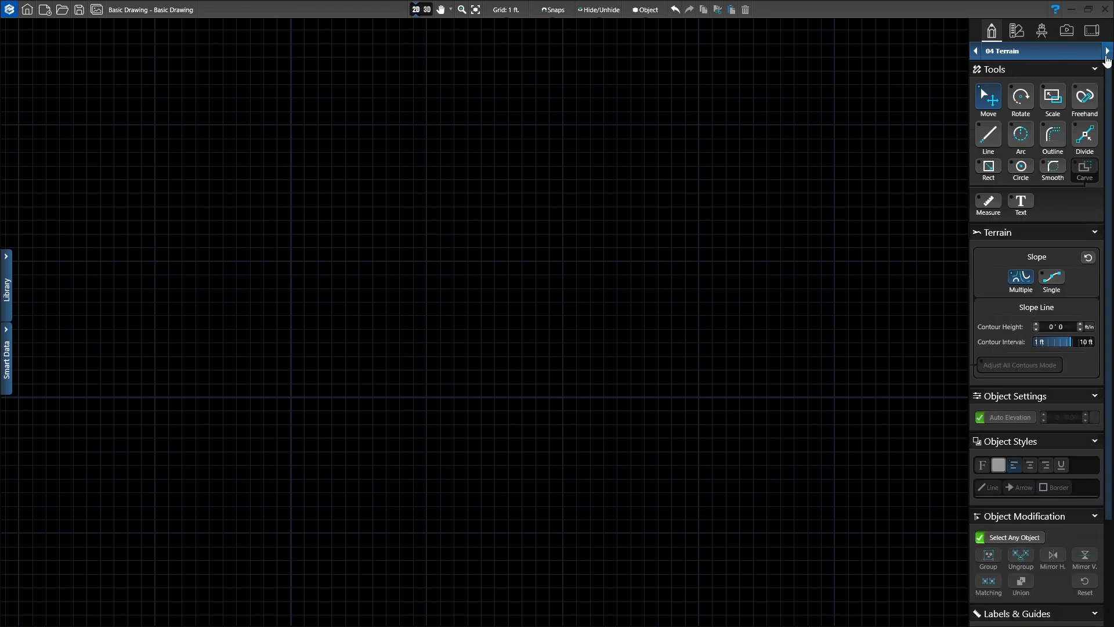
left_click(1035, 56)
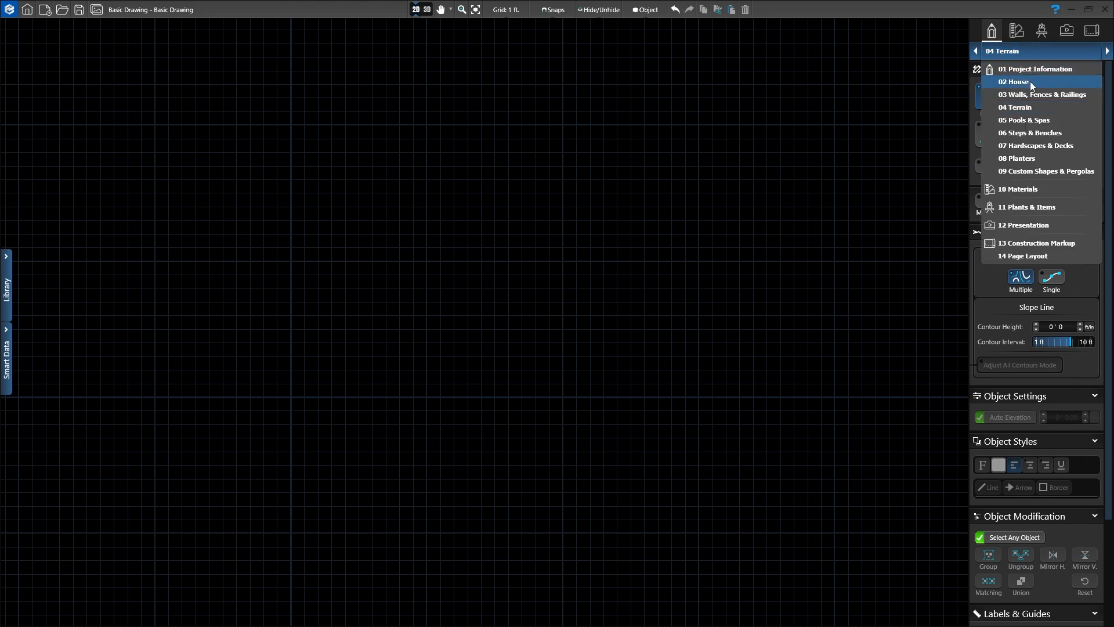
left_click(1020, 147)
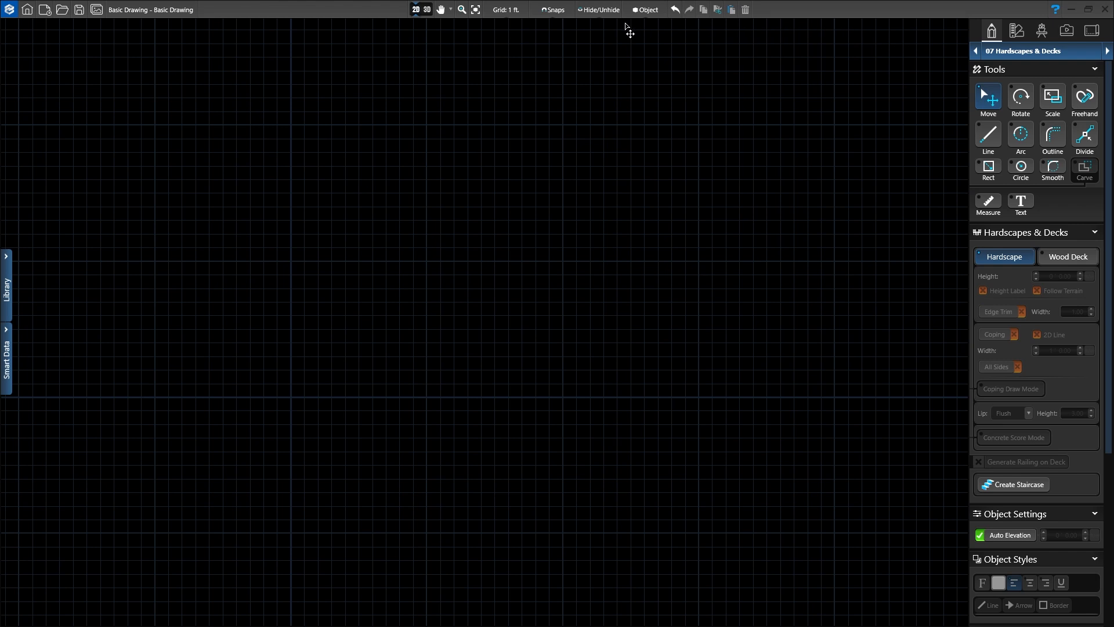
left_click(9, 12)
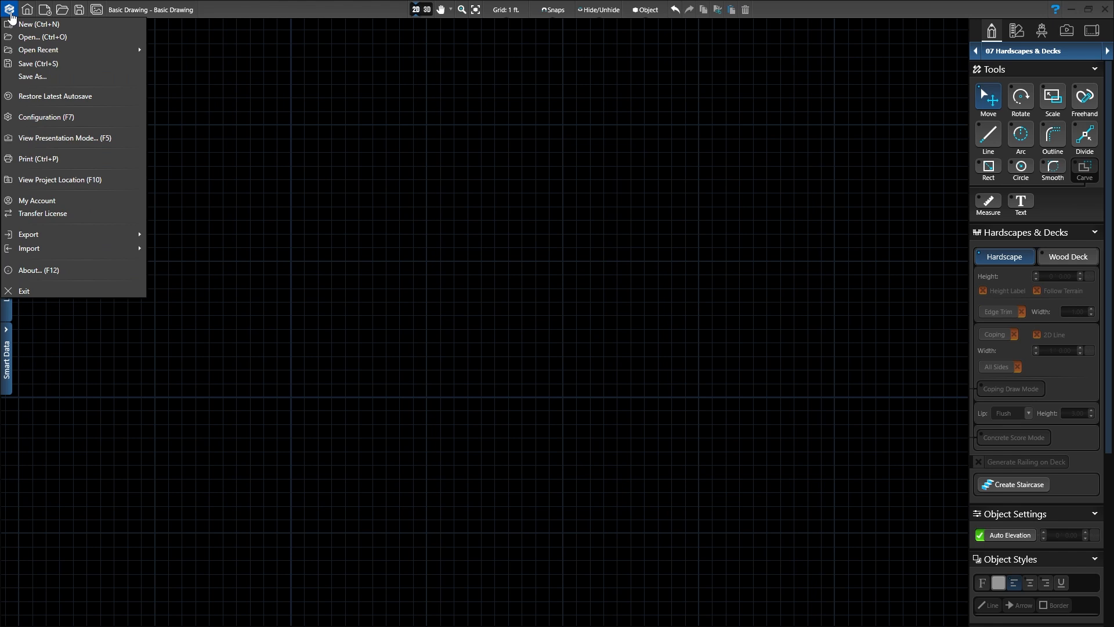
left_click(9, 11)
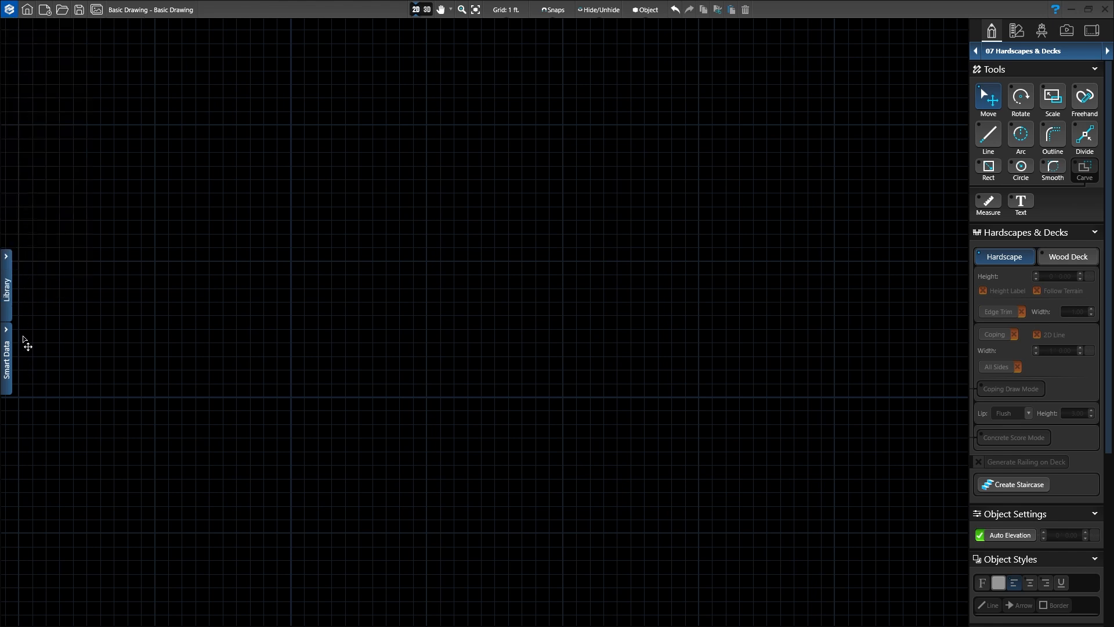
left_click(8, 285)
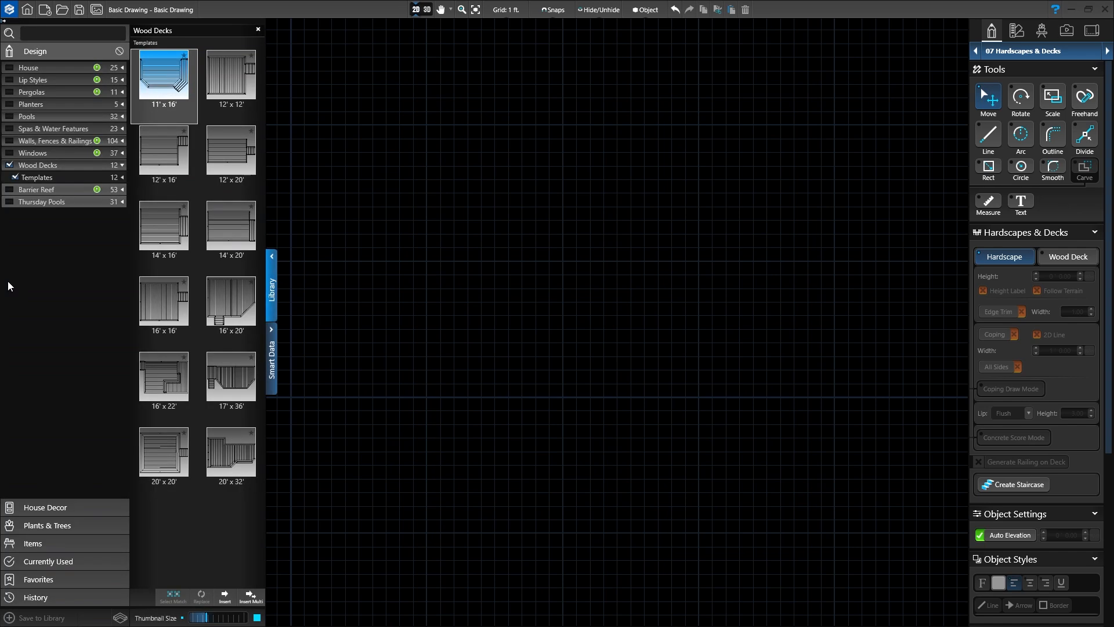
left_click(273, 295)
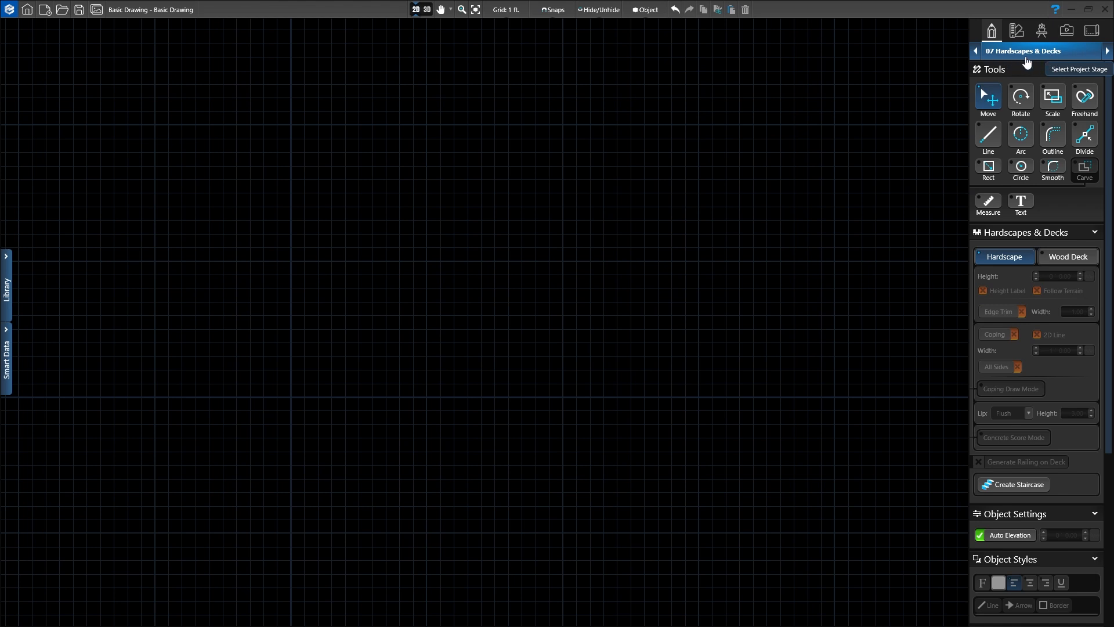
left_click(976, 51)
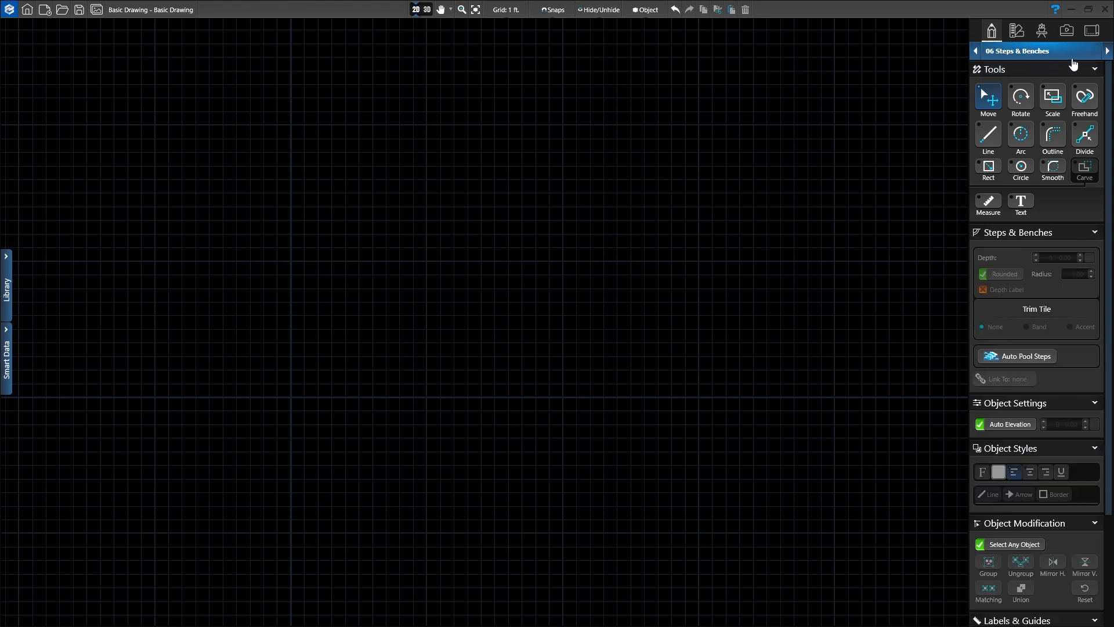
left_click(1106, 52)
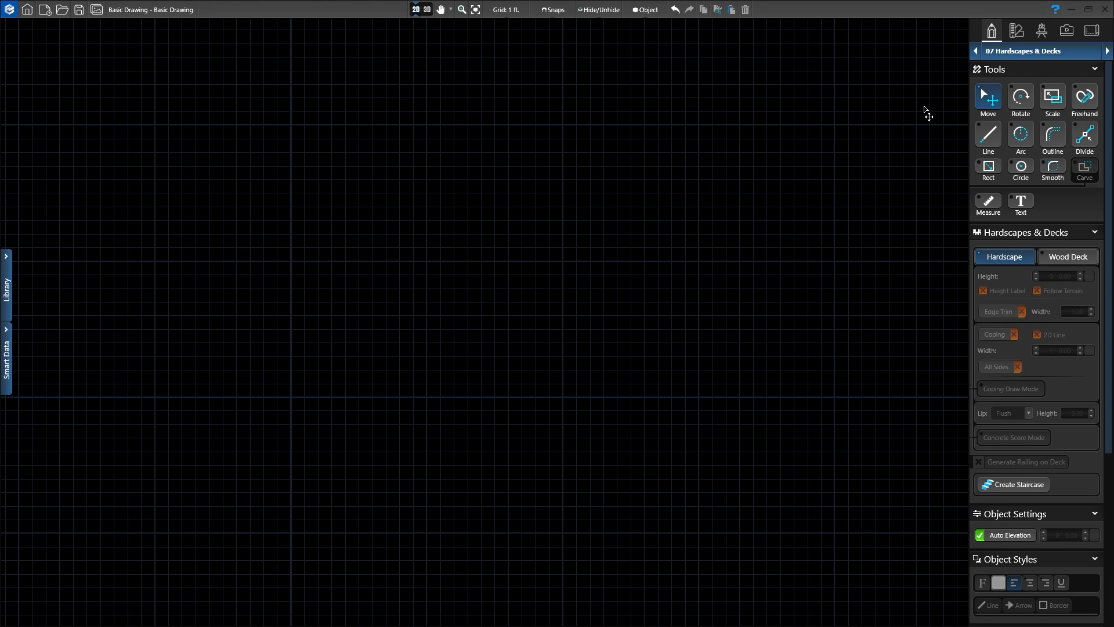
Draw a closed 10 ft by 10 ft square hardscape with the Line tool in the upper-left area of the grid.
left_click(991, 138)
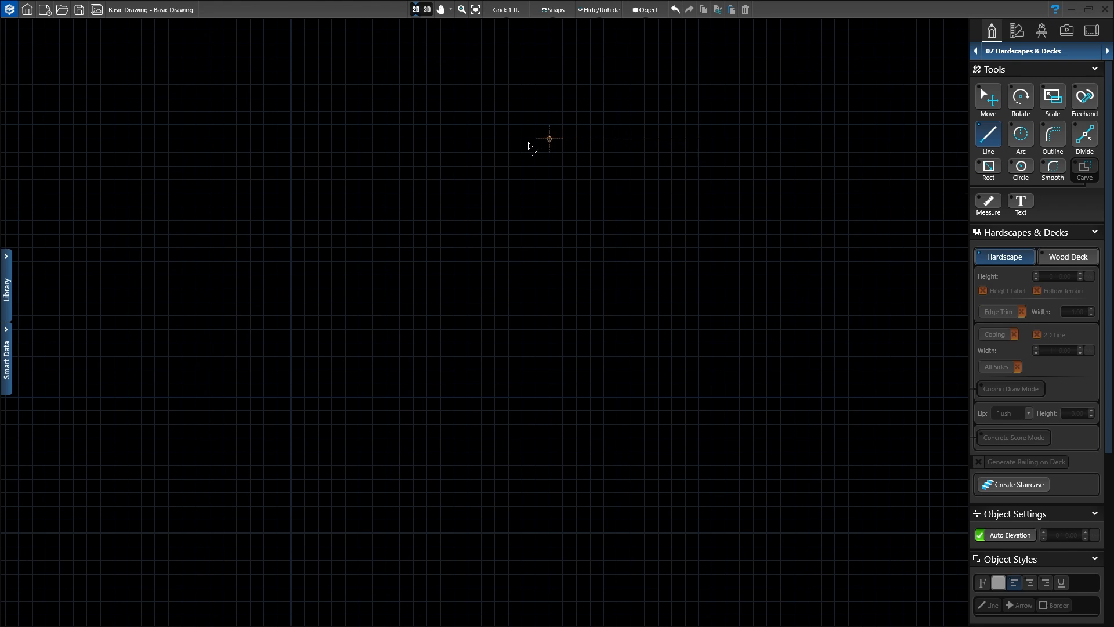
left_click(153, 128)
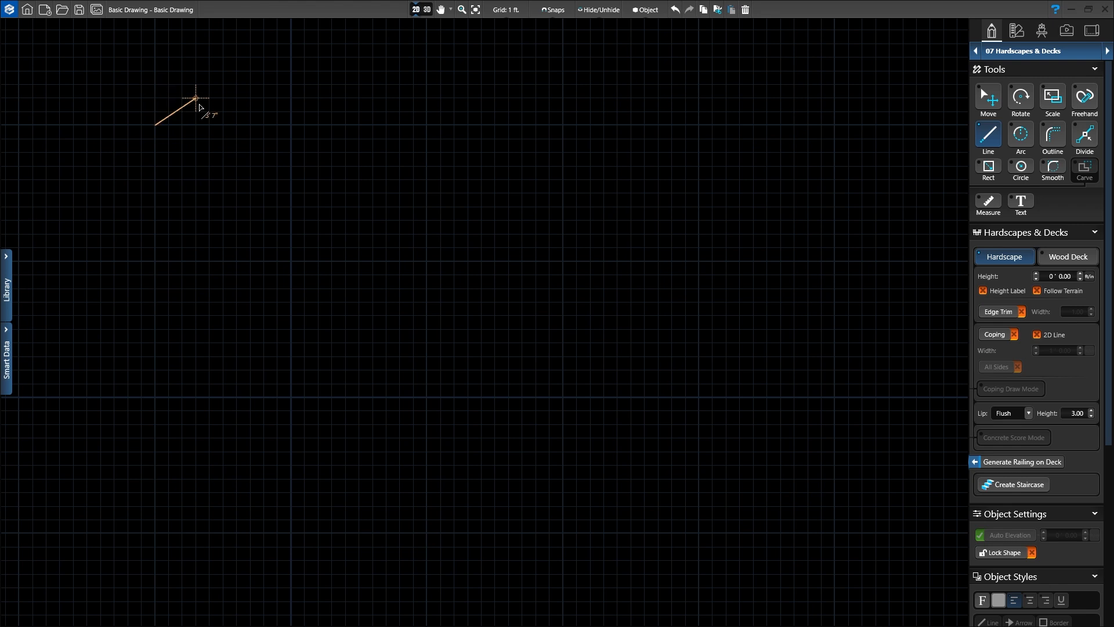
left_click(224, 126)
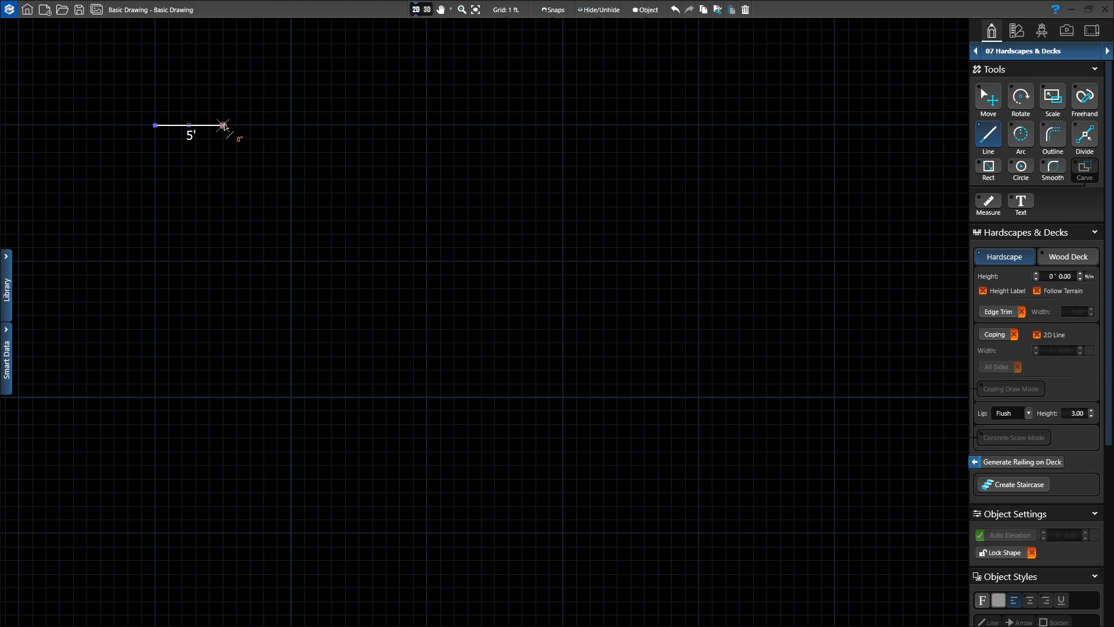
key("ctrl+z")
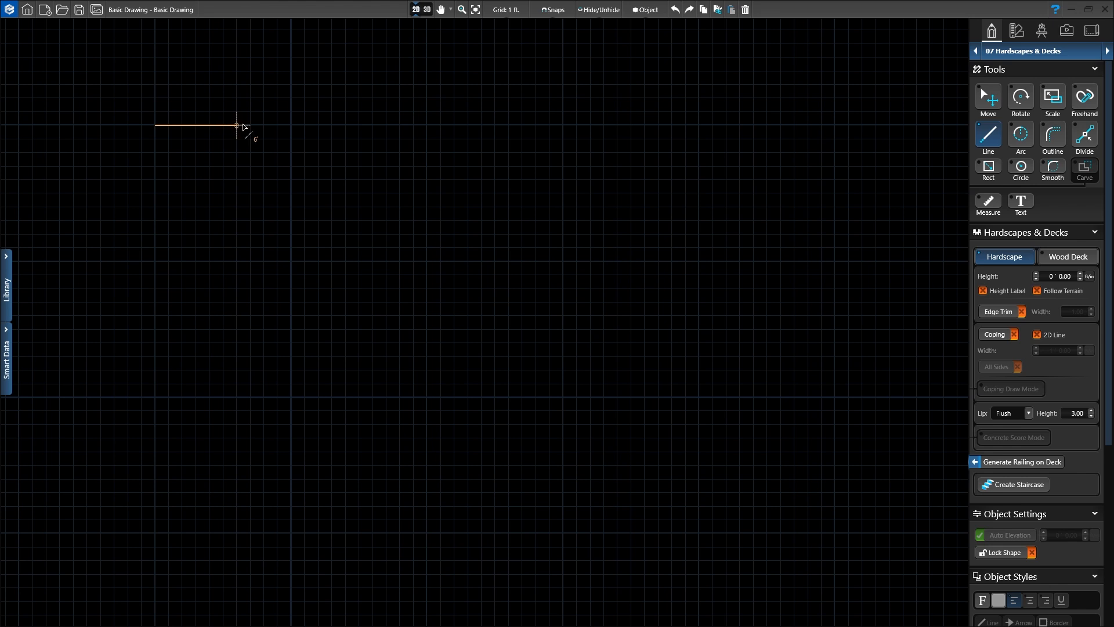
left_click(290, 126)
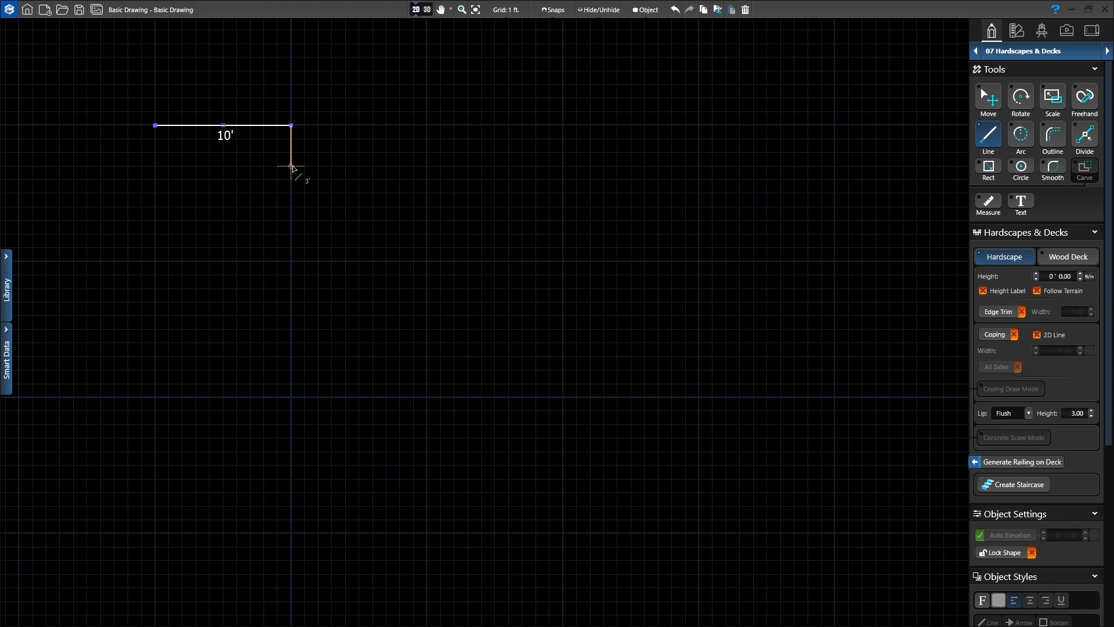
left_click(291, 260)
left_click(156, 261)
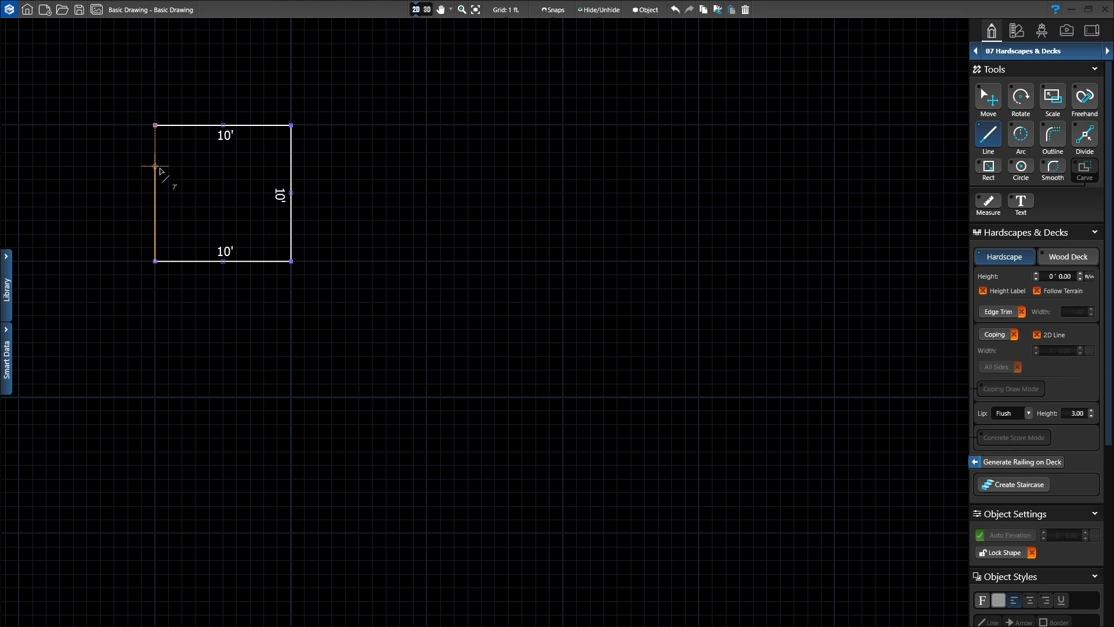
left_click(155, 126)
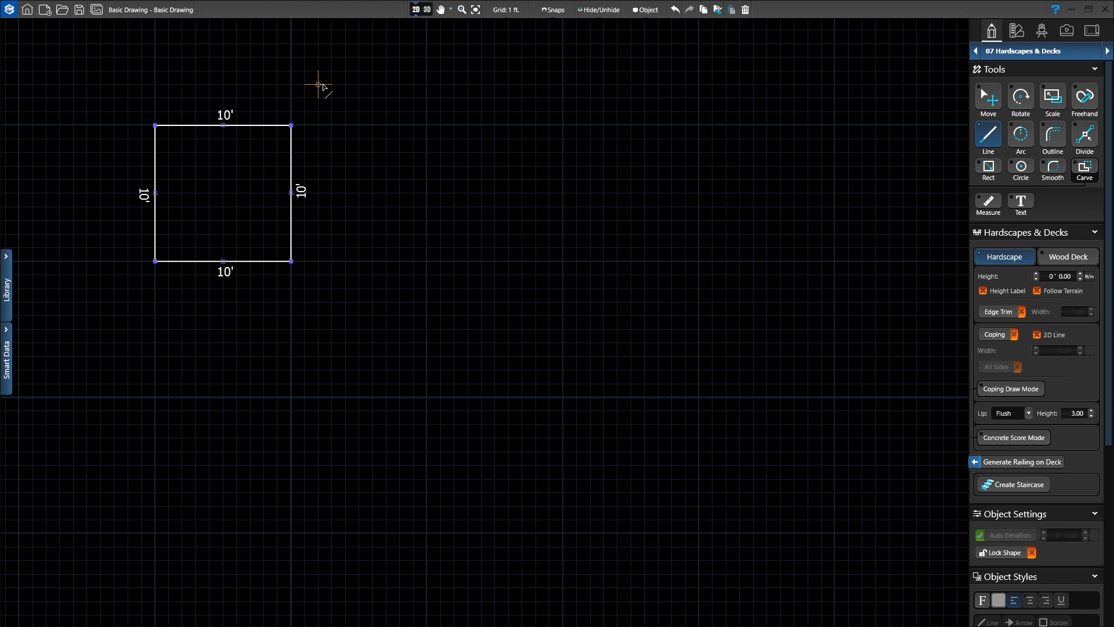
Draw a closed hardscape 5 ft wide and 10 ft long with the Line tool, level with the square and to its right.
left_click(563, 125)
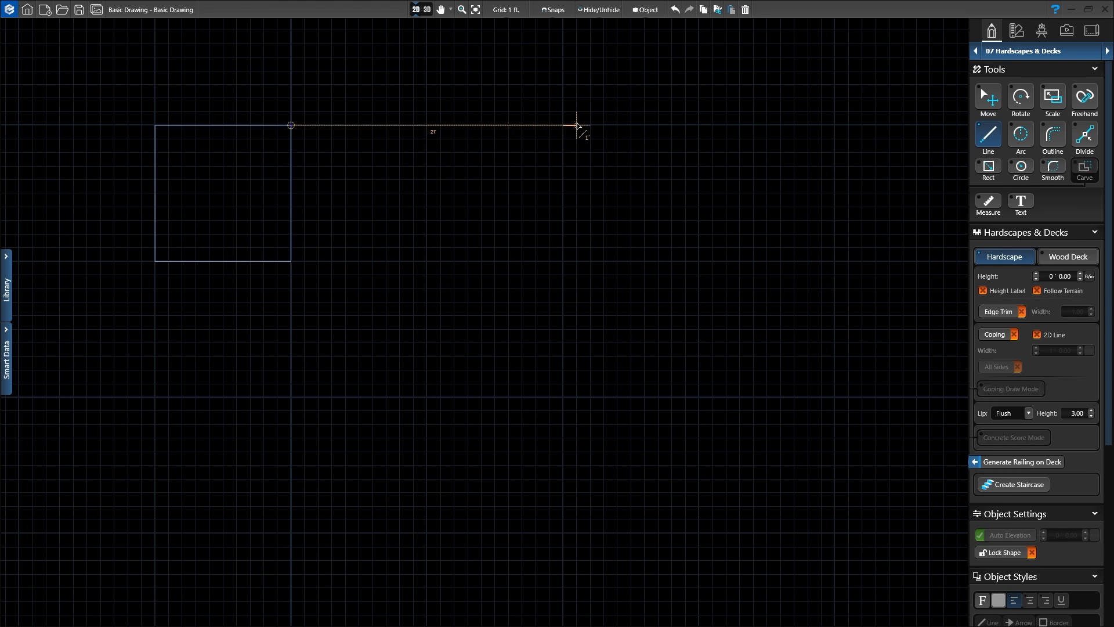
left_click(631, 125)
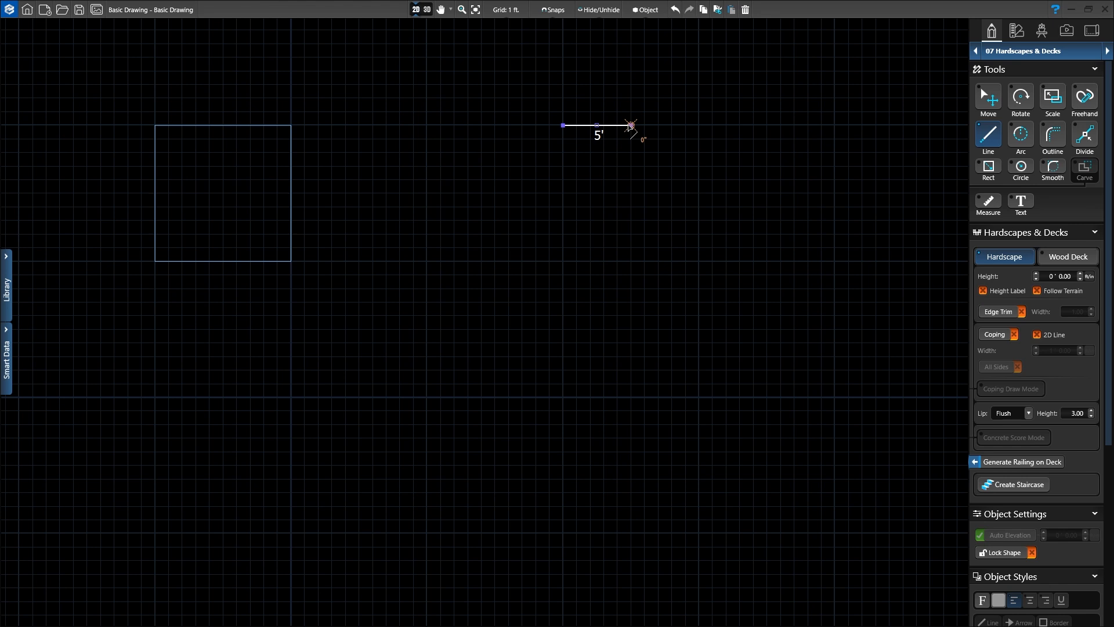
type("10")
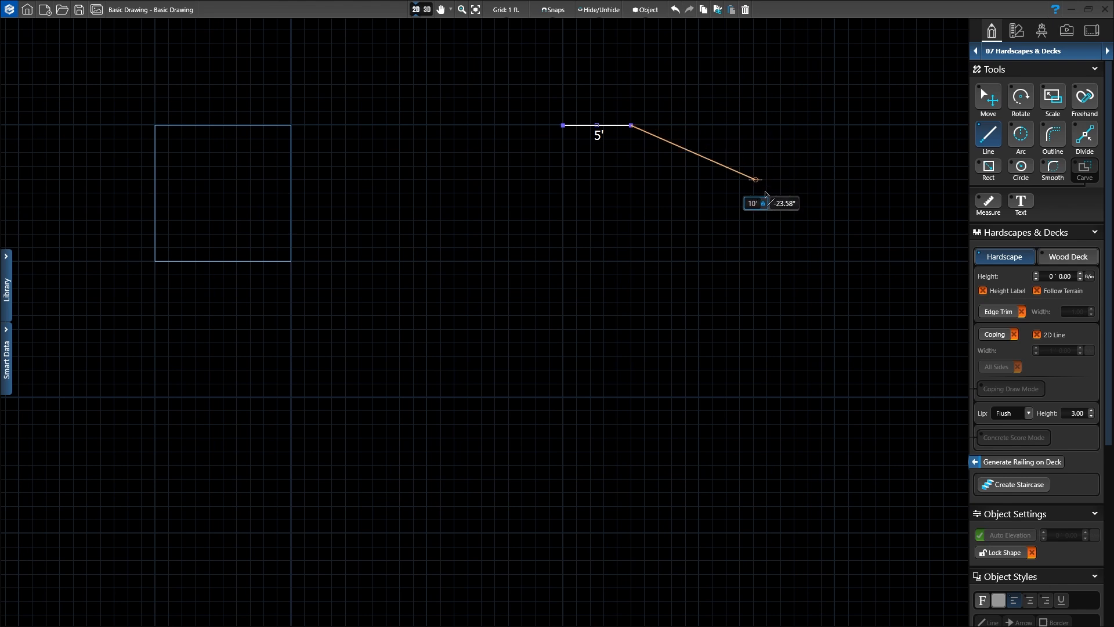
left_click(631, 261)
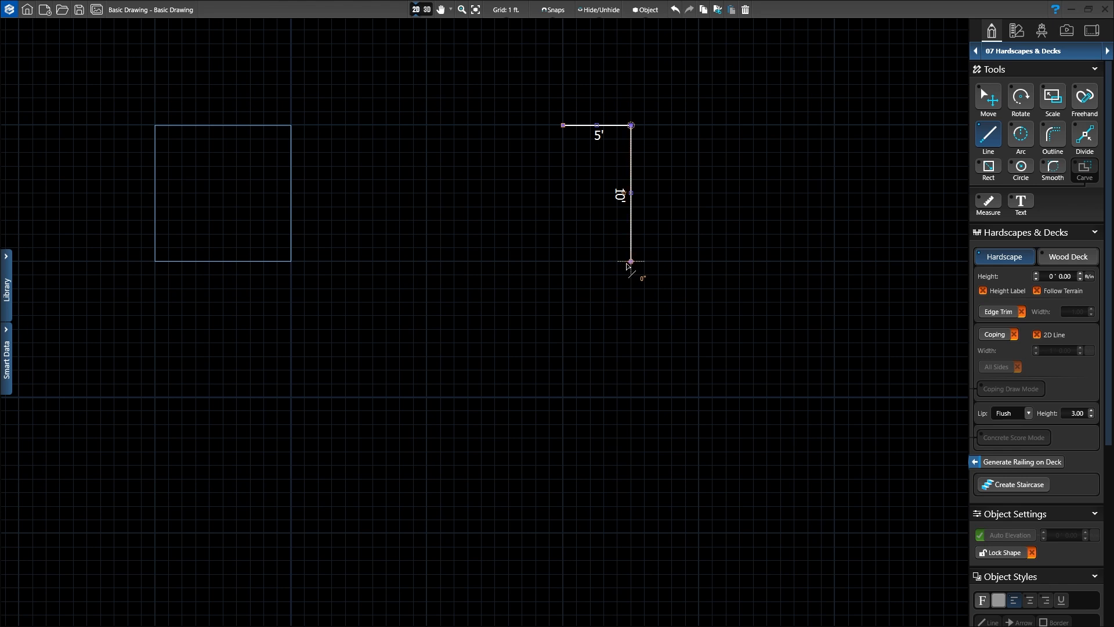
left_click(563, 262)
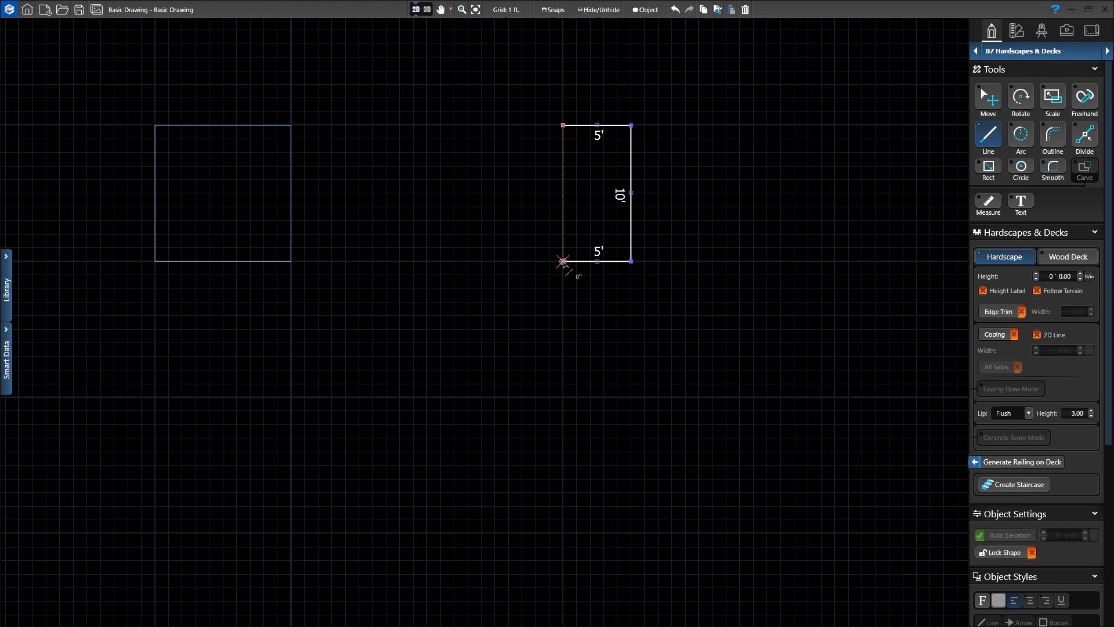
left_click(563, 261)
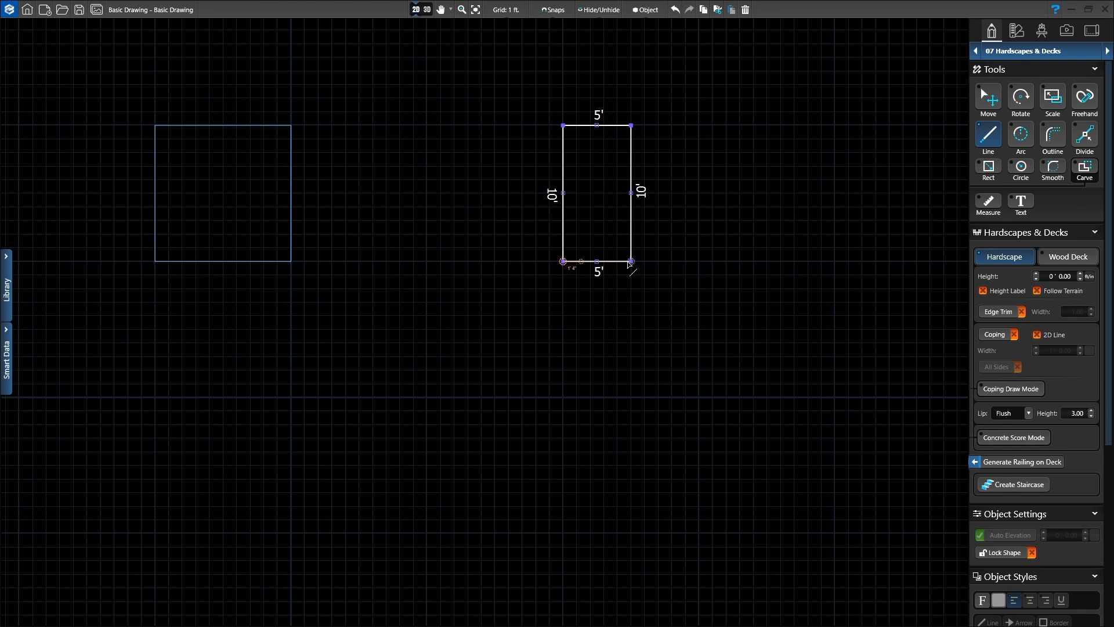
Draw two rectangular hardscapes below the existing shapes, about 9 ft by 7 ft under the square and about 10 ft by 10 ft under the narrow one.
left_click(989, 169)
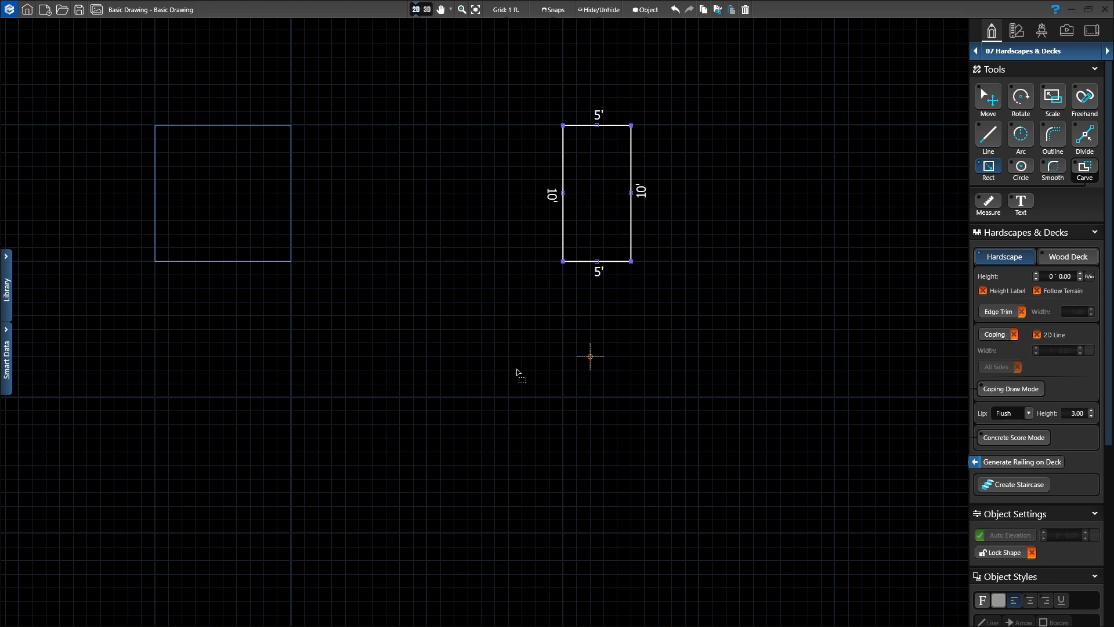
left_click(158, 399)
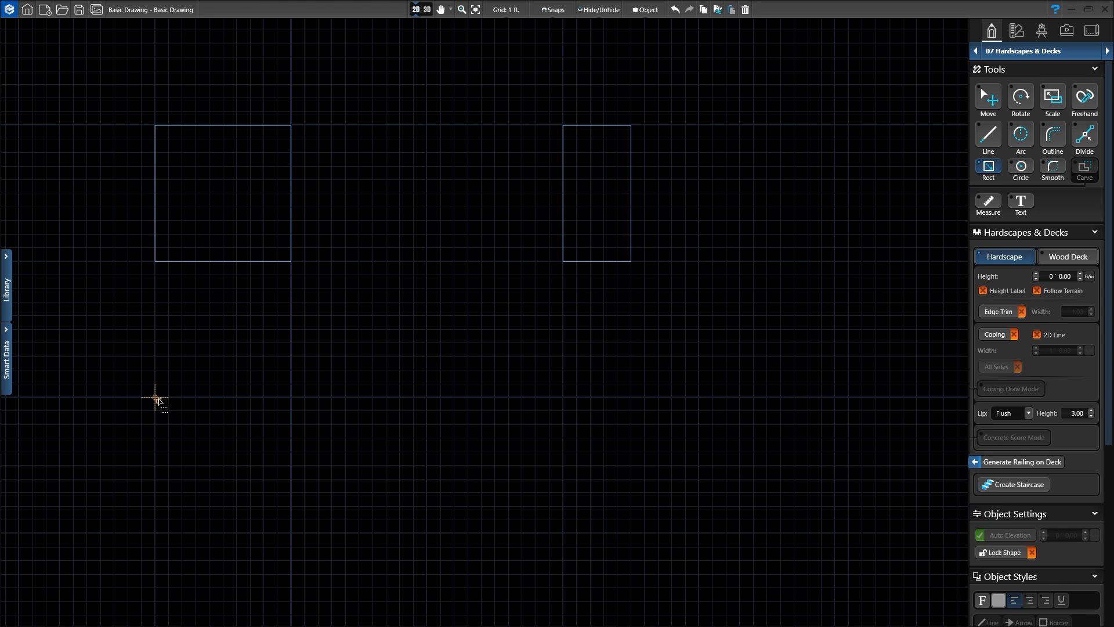
left_click_drag(158, 399, 272, 494)
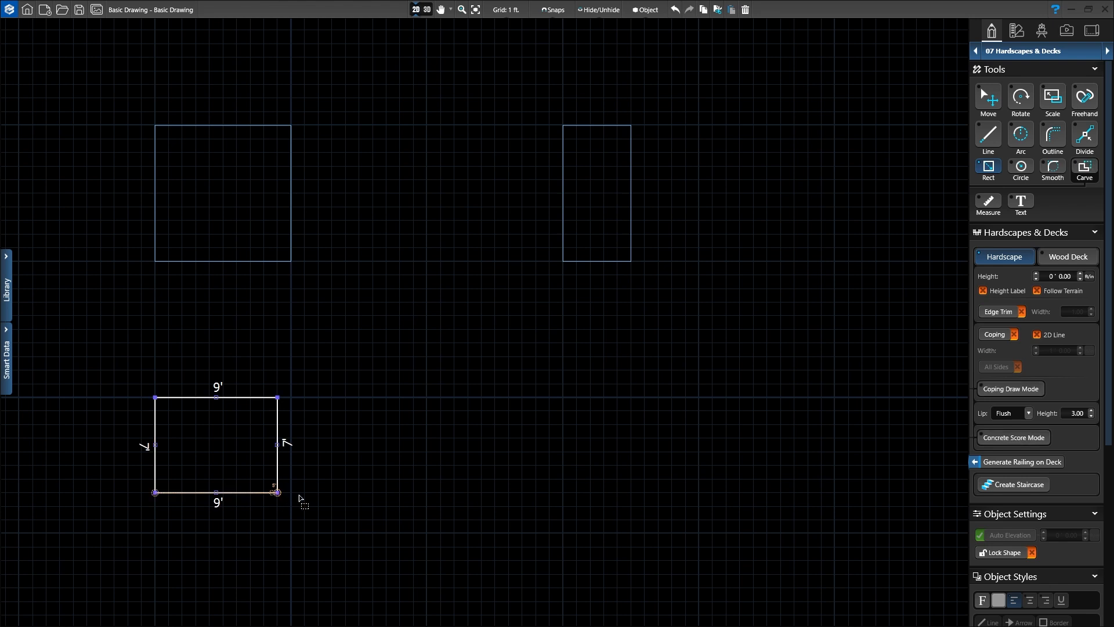
left_click_drag(564, 398, 698, 528)
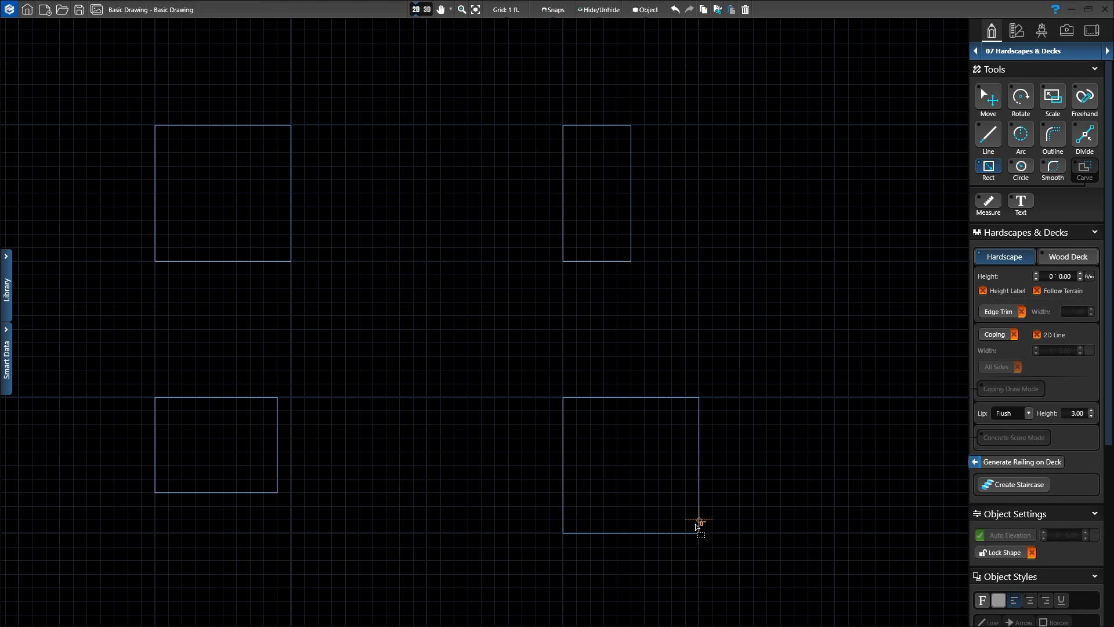
key("Escape")
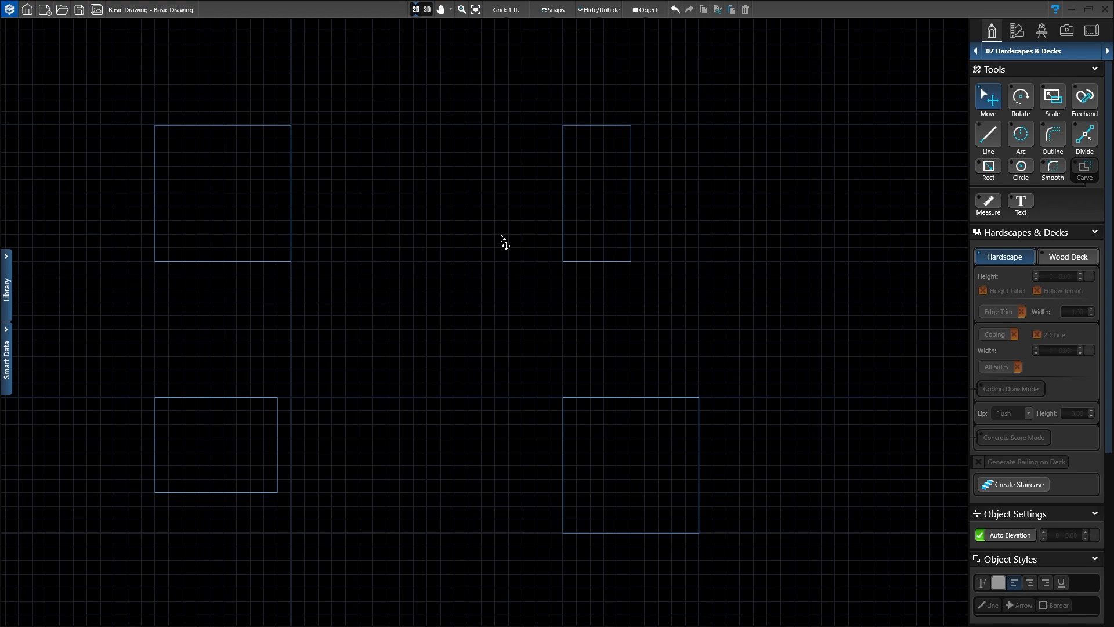
Inspect the four hardscapes in 3D and in the 2D plan, trying out the Pan and Zoom tools.
left_click(425, 10)
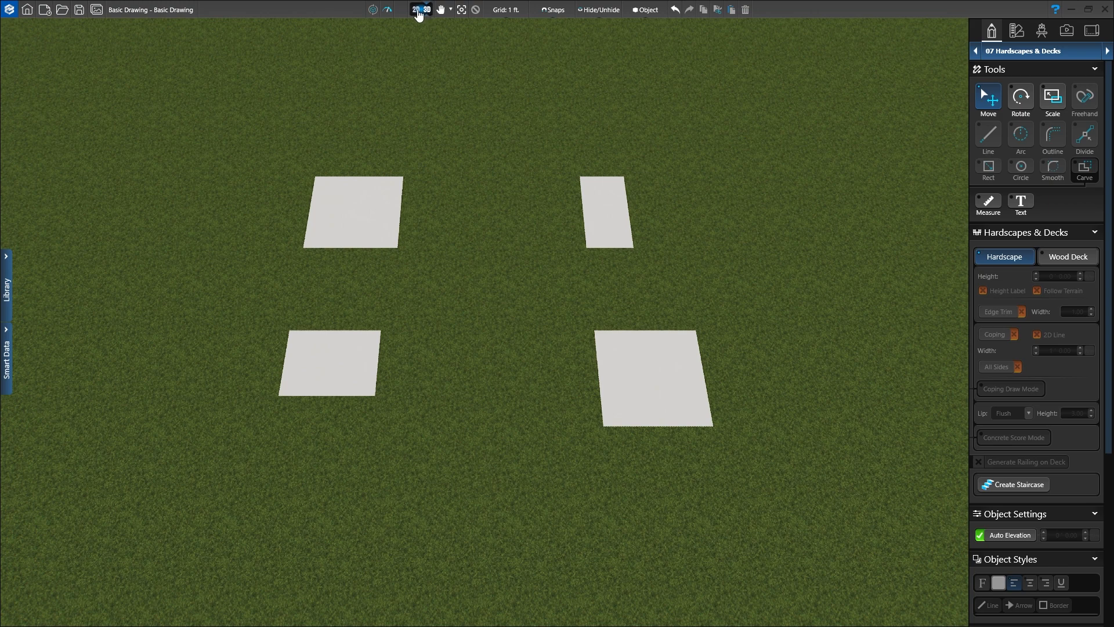
left_click(416, 10)
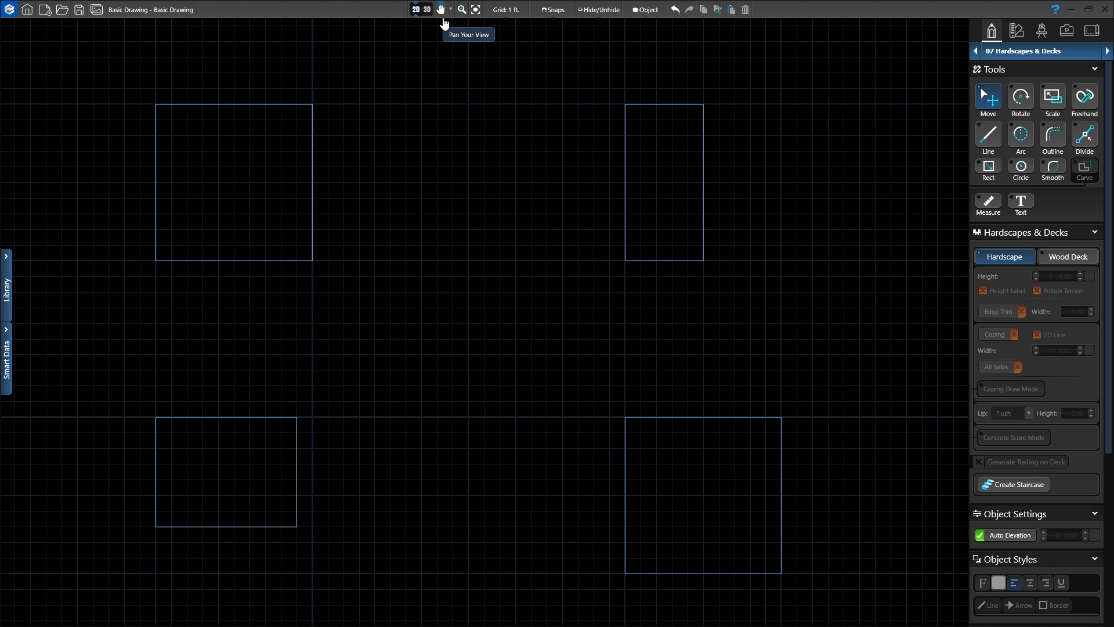
left_click(442, 13)
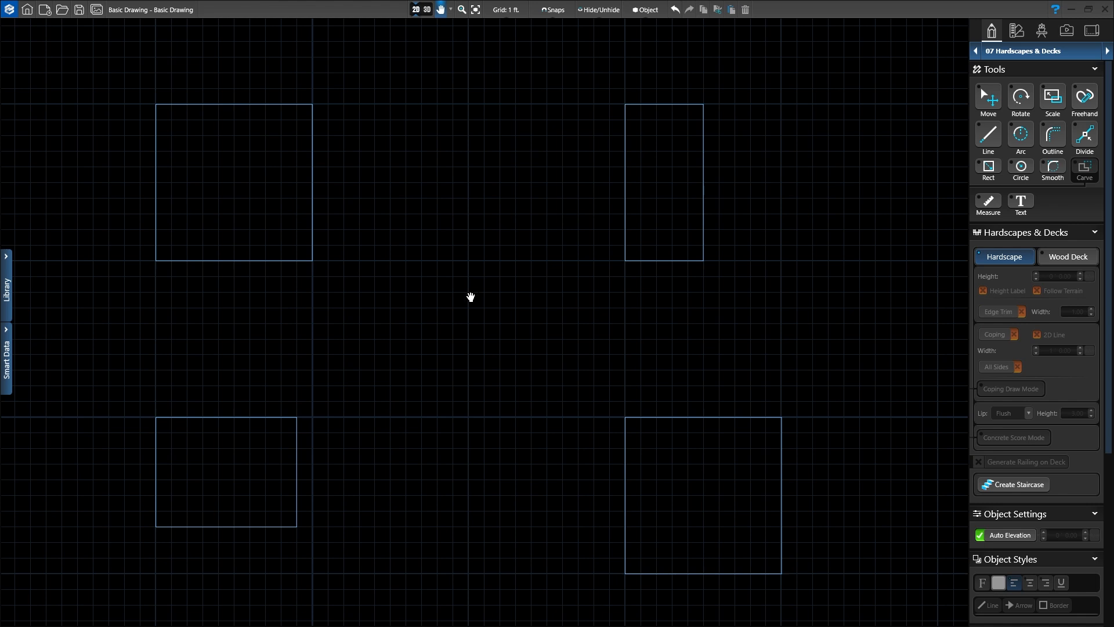
mouse_move(464, 303)
left_mouse_down()
mouse_move(545, 306)
mouse_move(371, 303)
mouse_move(459, 303)
mouse_move(465, 246)
mouse_move(465, 299)
left_mouse_up()
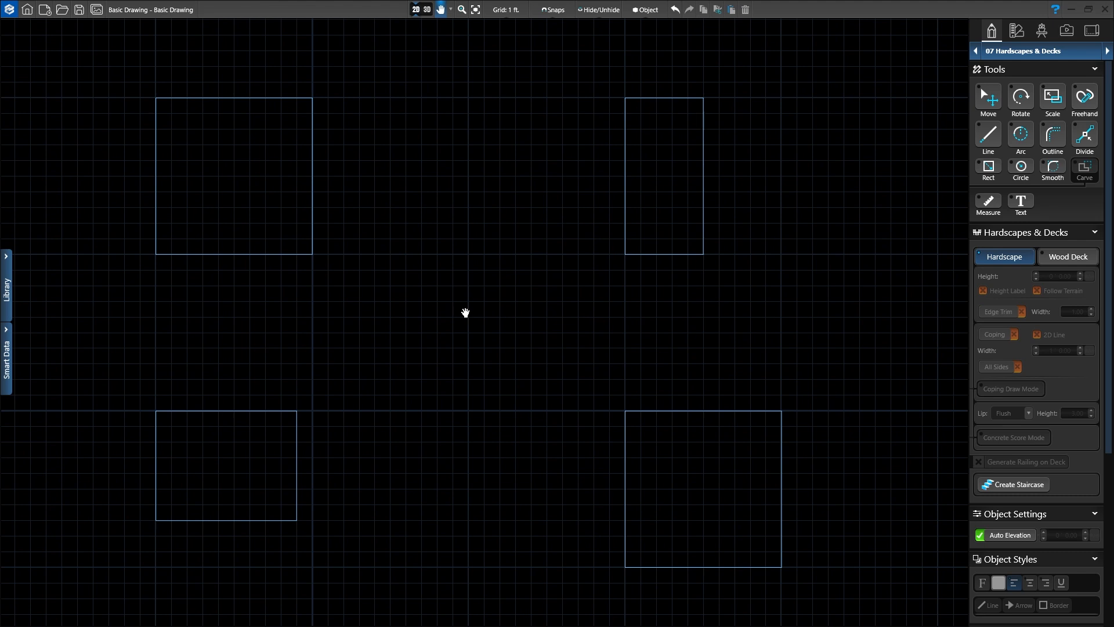
left_click_drag(465, 312, 485, 301)
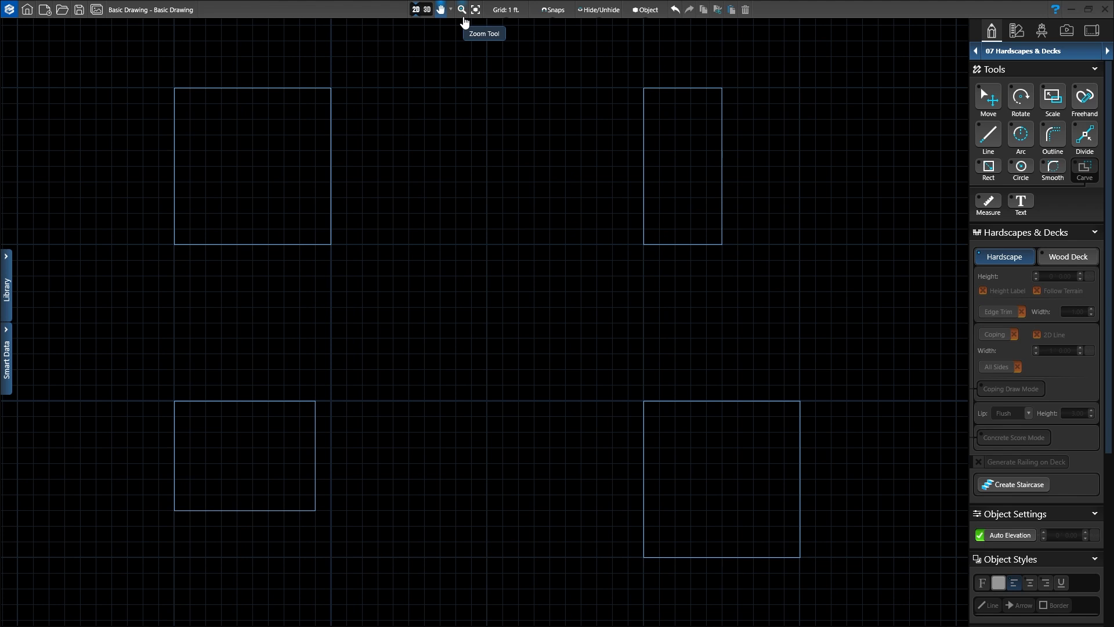
left_click(463, 13)
mouse_move(490, 282)
left_mouse_down()
mouse_move(491, 256)
mouse_move(495, 307)
mouse_move(492, 275)
left_mouse_up()
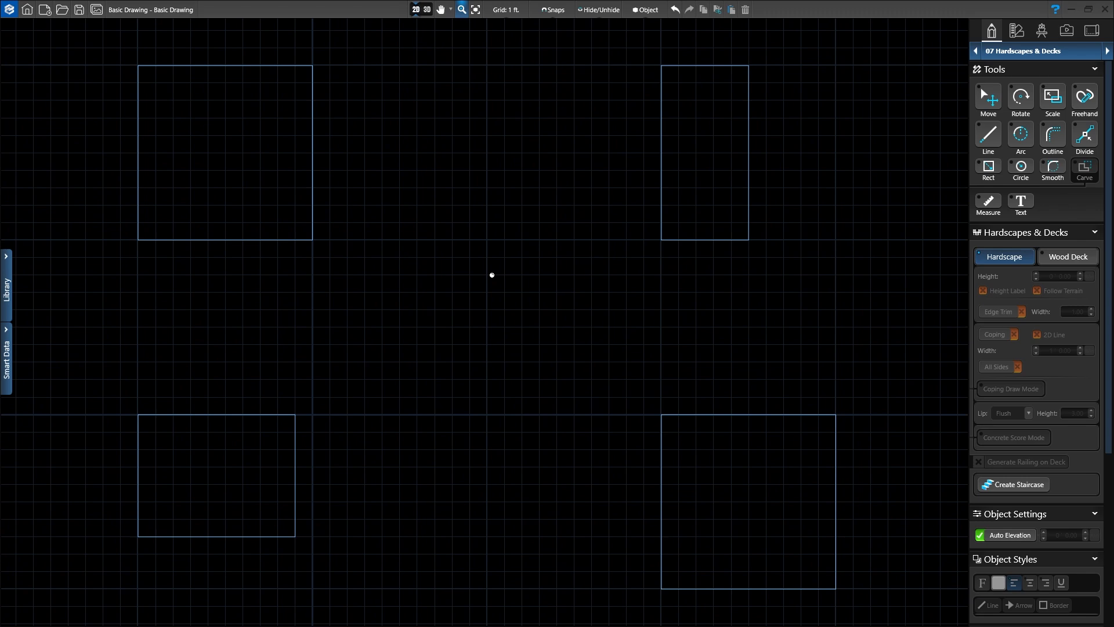
Zoom the plan view, fit all the hardscapes in view, and focus on the selected 10 ft square.
left_click_drag(492, 275, 492, 286)
scroll(491, 294, "up", 3)
middle_click_drag(493, 296, 496, 301)
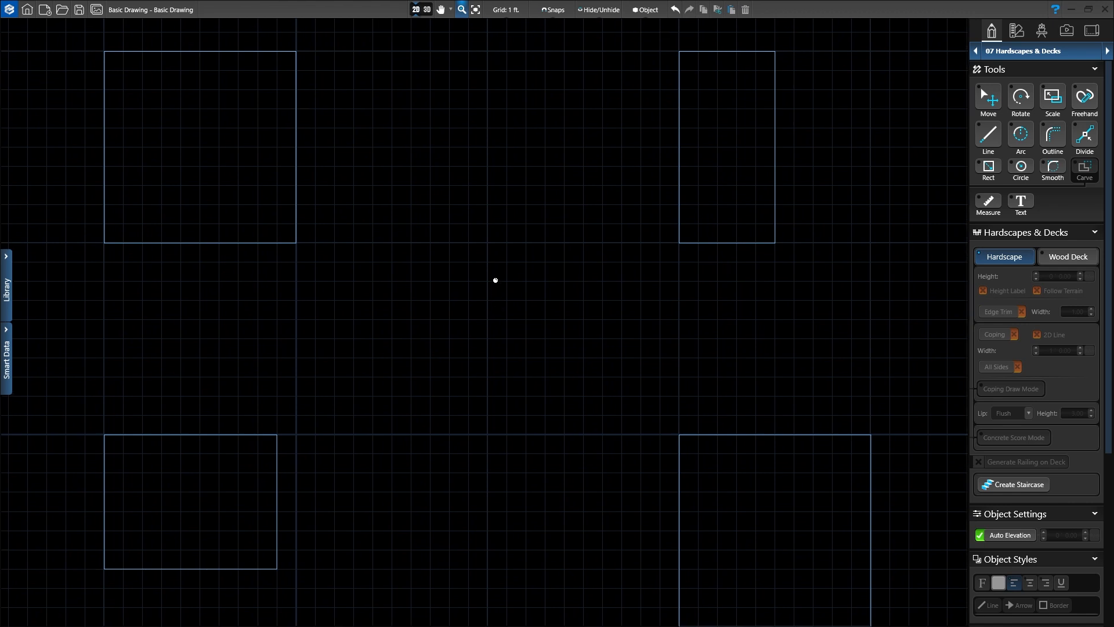
left_click(476, 14)
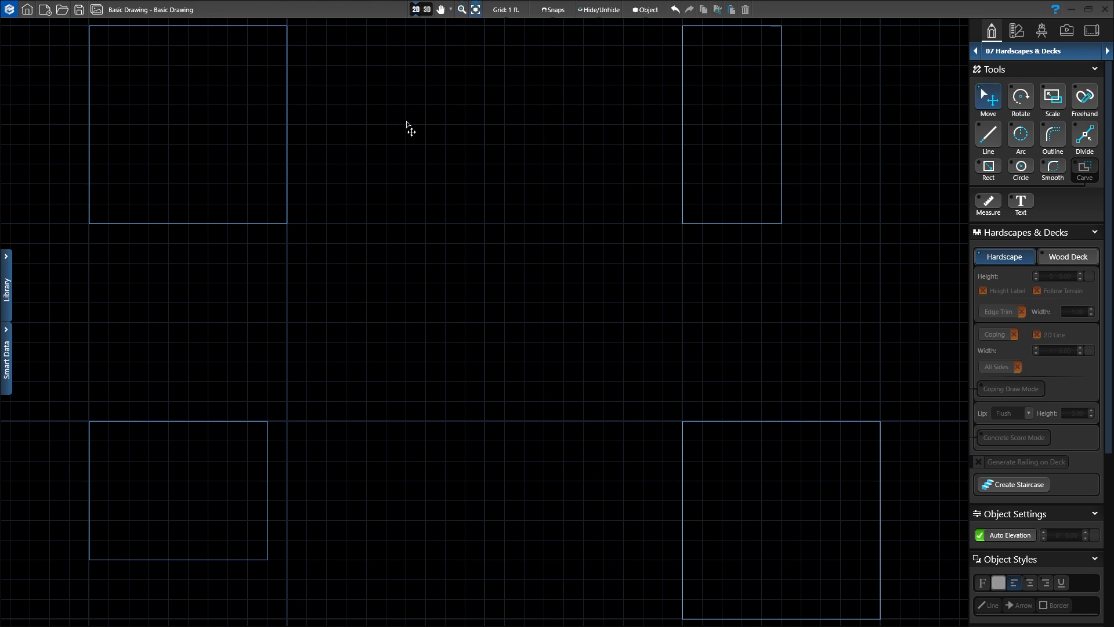
left_click(287, 174)
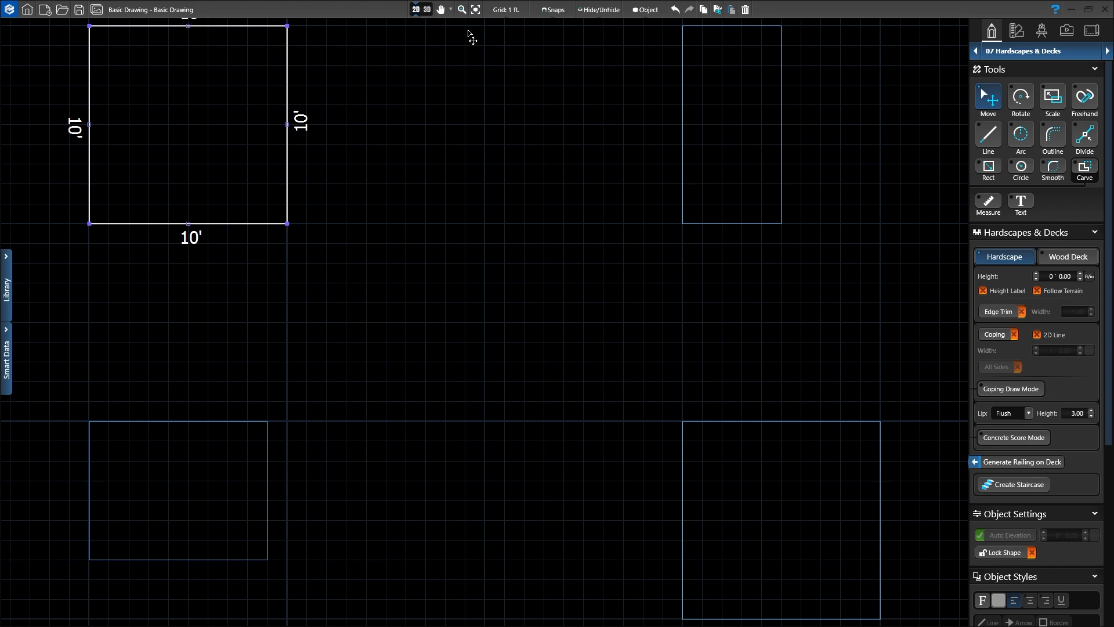
left_click(475, 10)
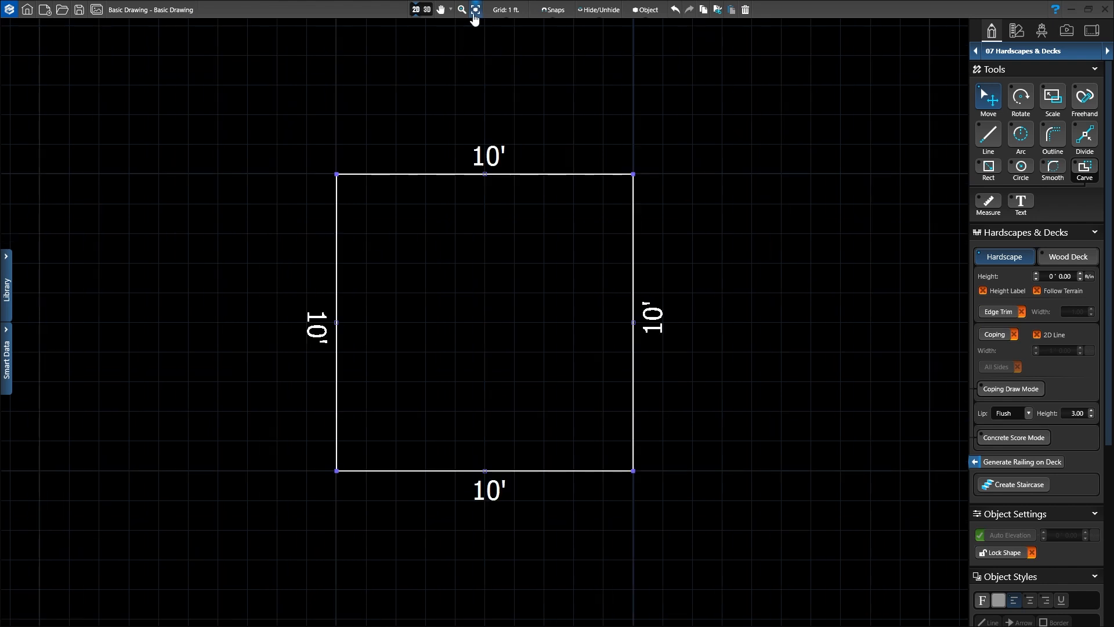
scroll(498, 214, "down", 2)
middle_click_drag(640, 270, 442, 200)
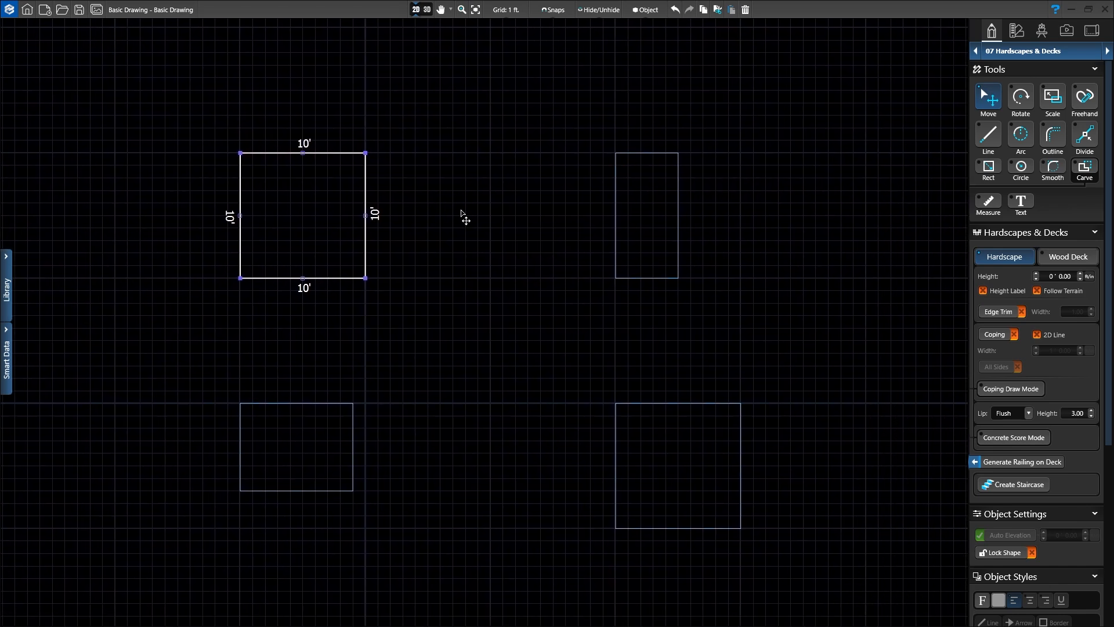
scroll(497, 237, "up", 1)
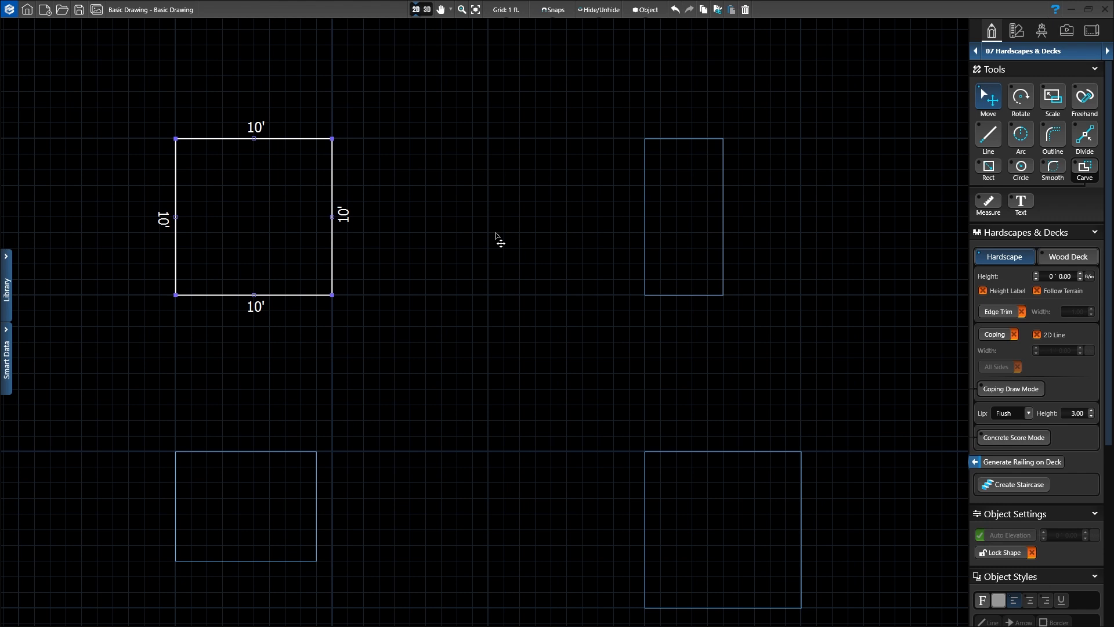
Review the available grid spacings and check the side dimensions of the narrow upper-right hardscape.
left_click(515, 10)
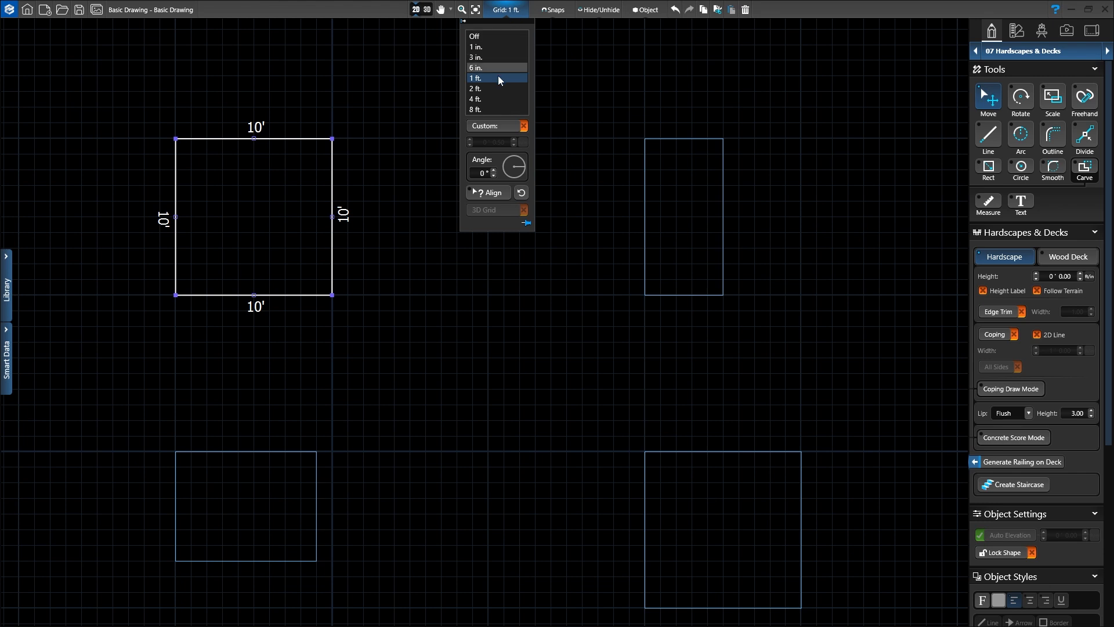
left_click(505, 10)
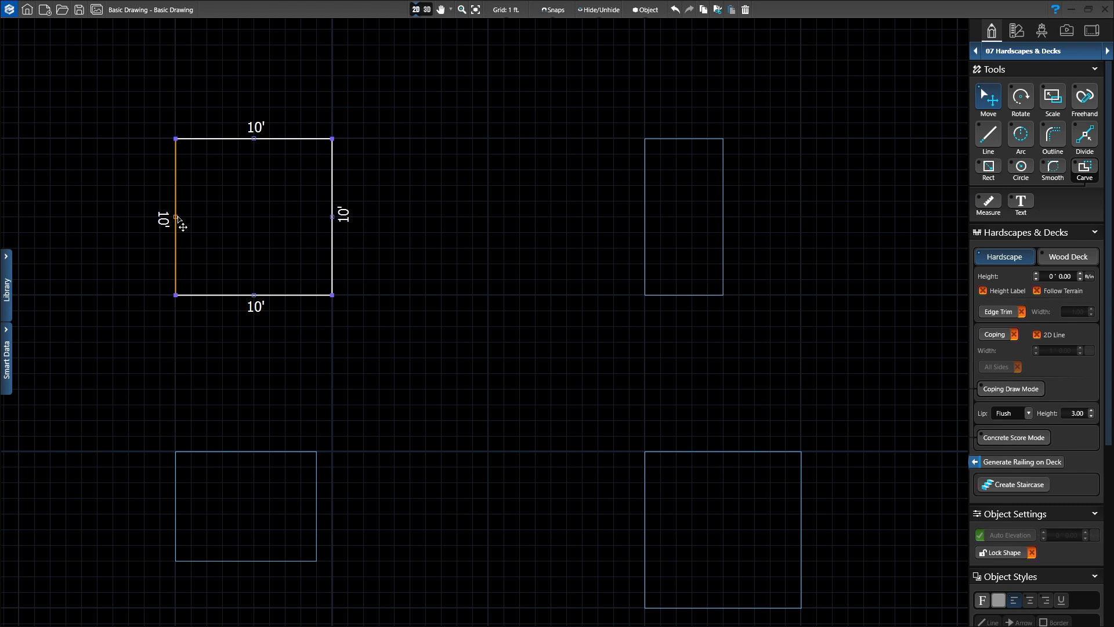
left_click(646, 227)
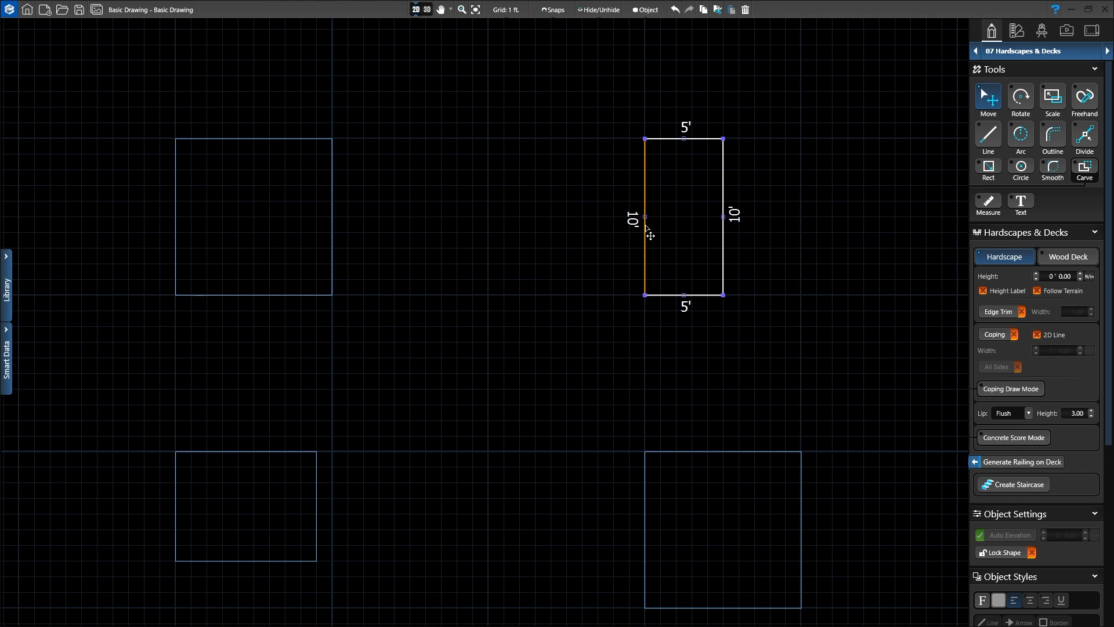
left_click(537, 284)
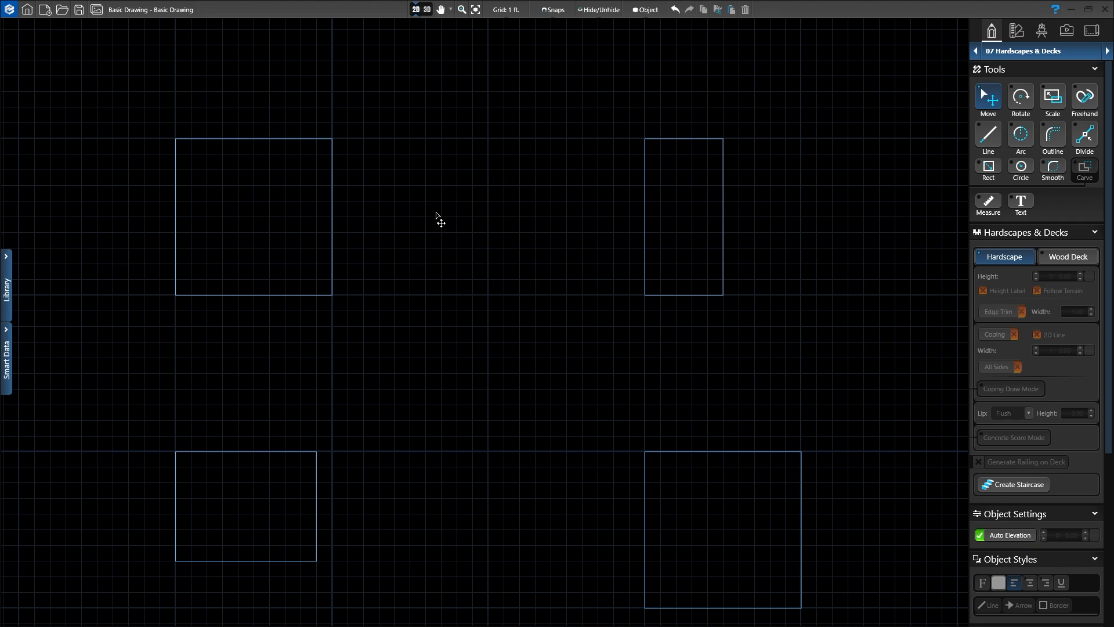
Try moving the upper-left 10 ft square hardscape 10 ft to the right, and undo the move.
left_click(261, 139)
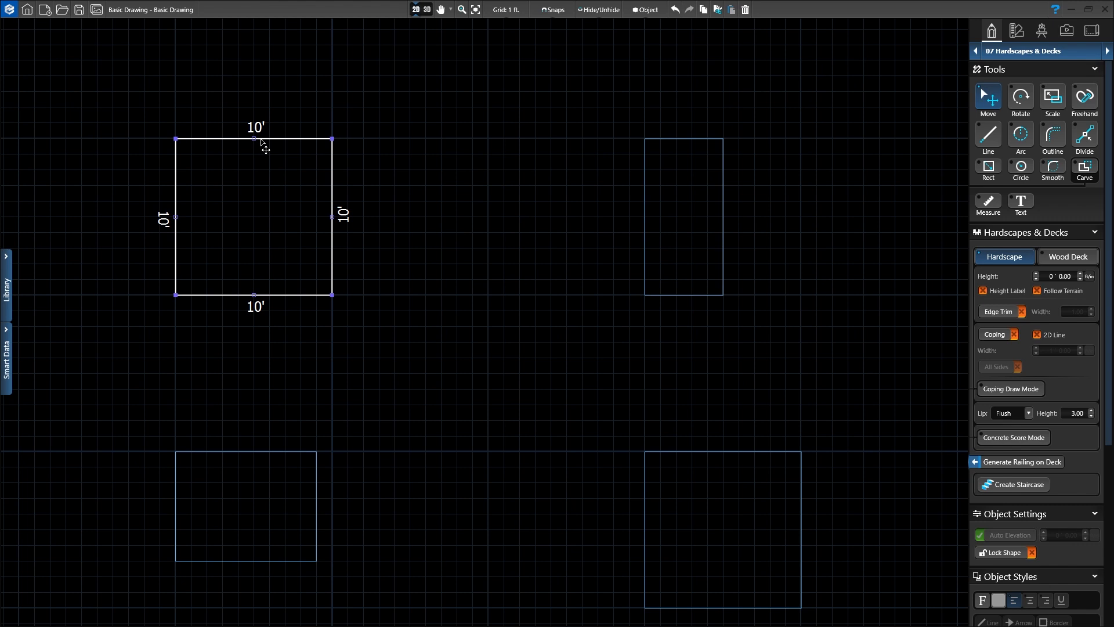
left_click_drag(265, 149, 418, 156)
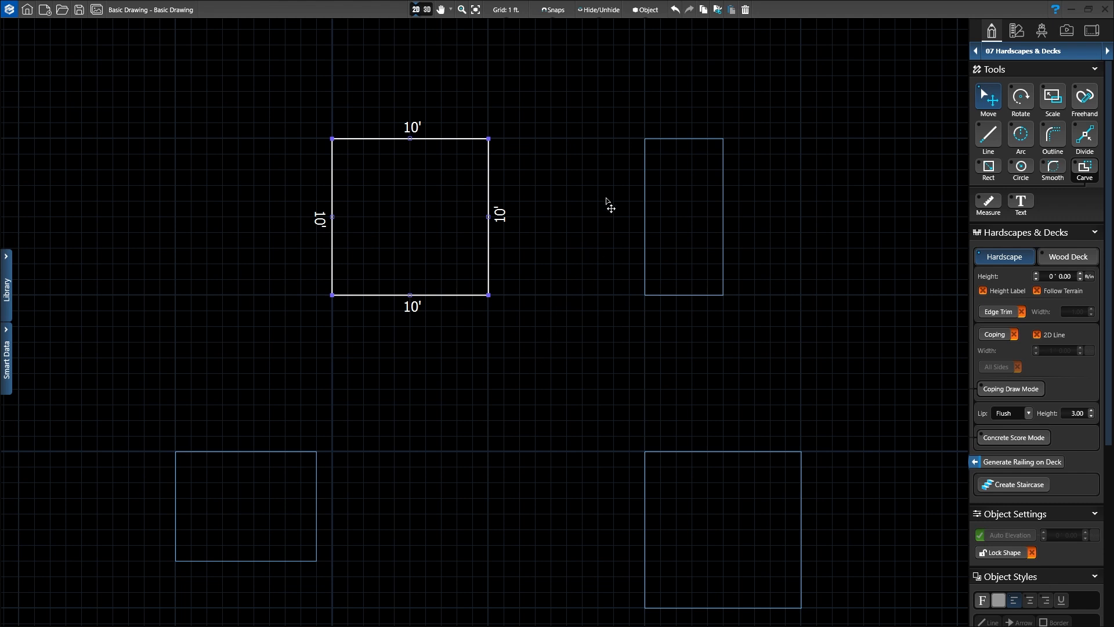
left_click(674, 9)
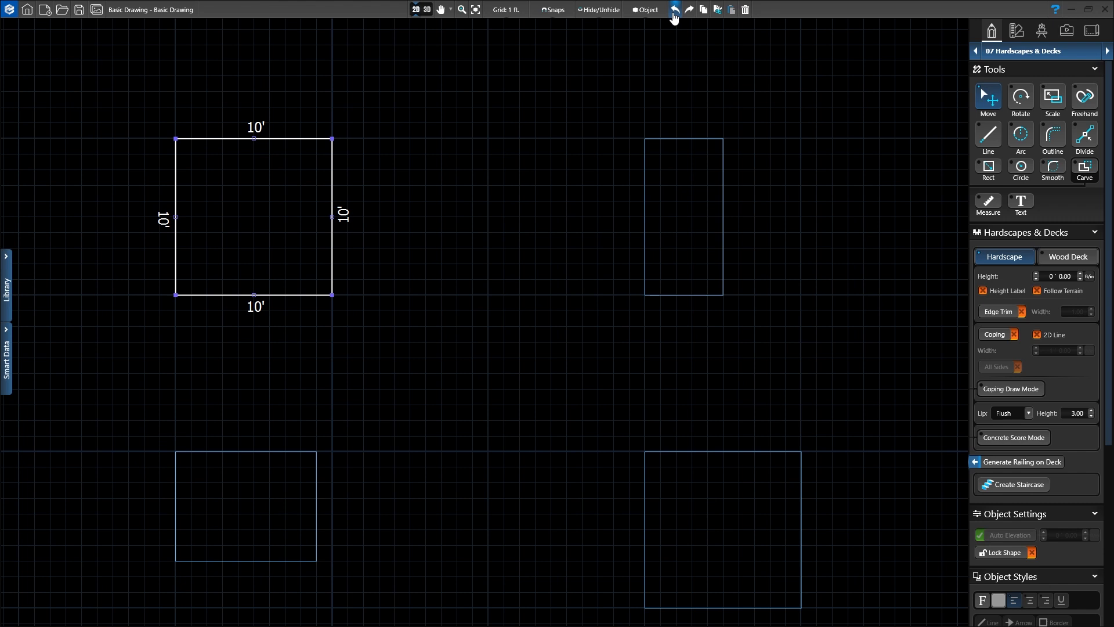
Delete the 5 ft by 10 ft hardscape at the upper right, and undo the deletion.
left_click(674, 140)
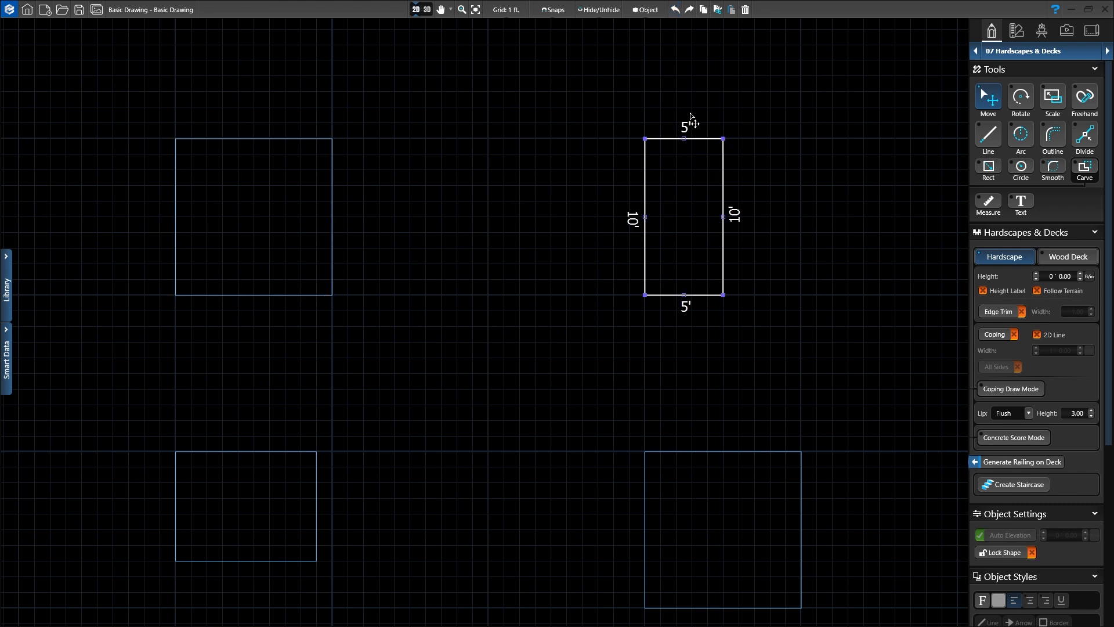
left_click(746, 10)
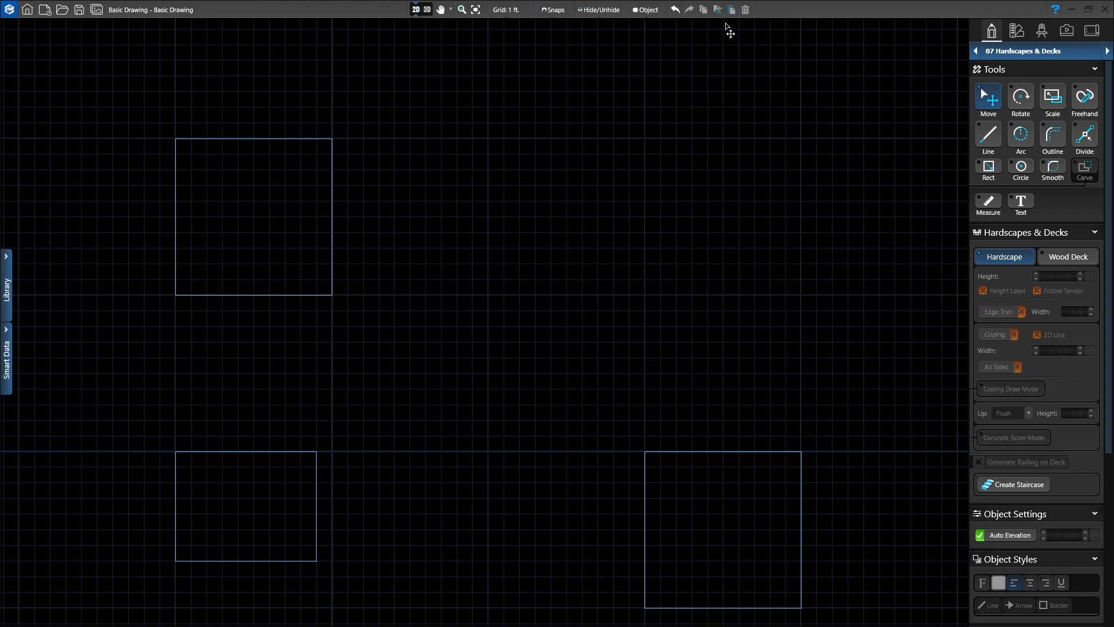
left_click(674, 10)
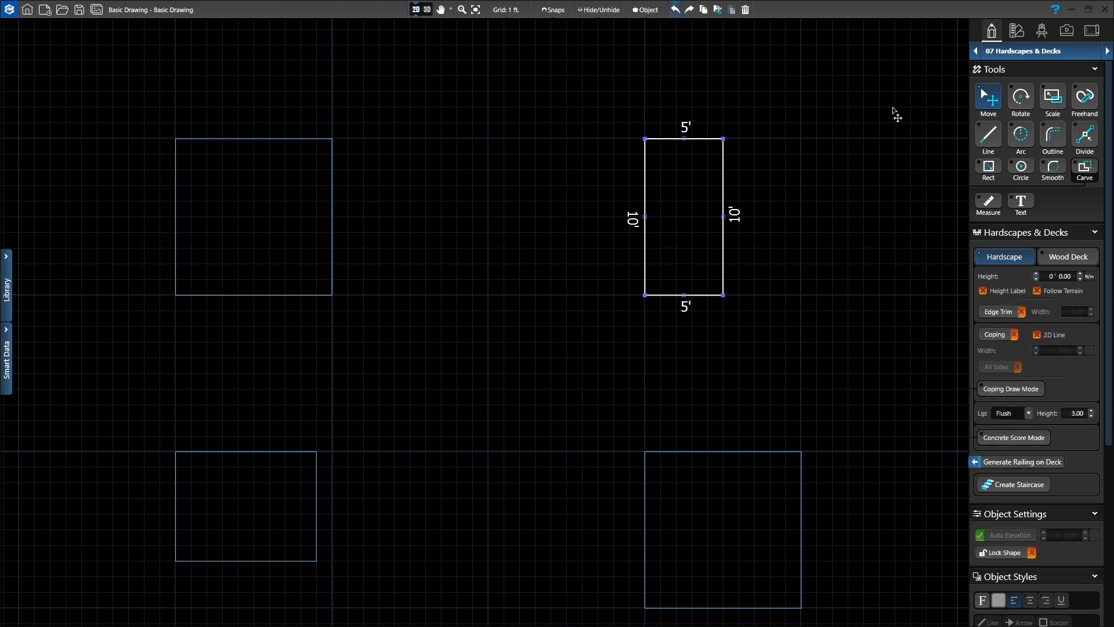
Rotate the 5 ft by 10 ft hardscape 90 degrees so that its long sides run horizontally.
left_click(1023, 103)
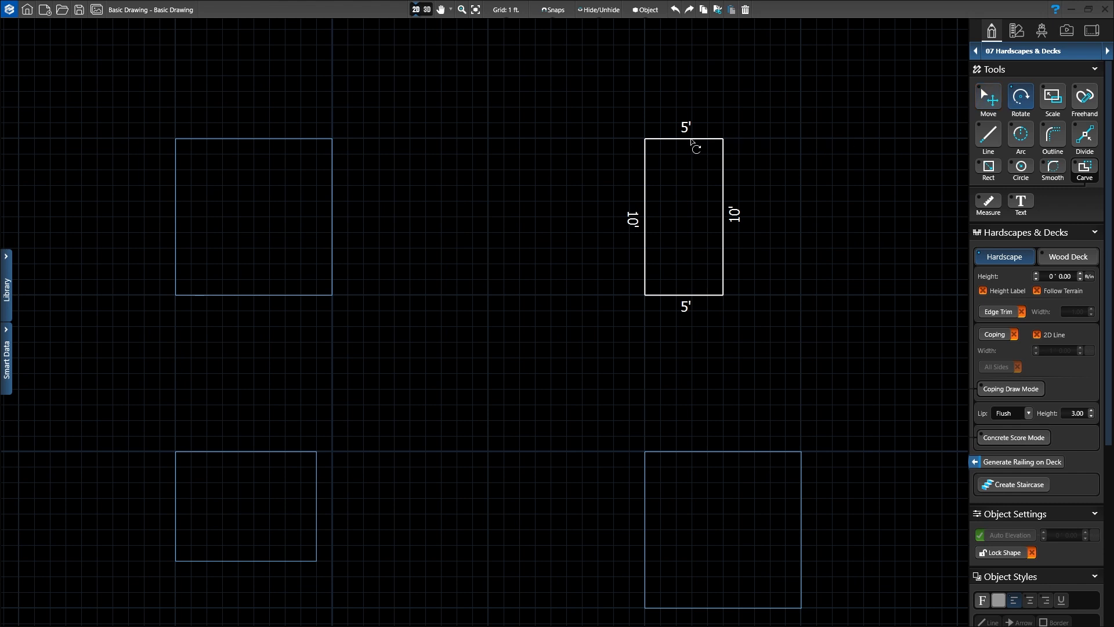
left_click_drag(692, 141, 641, 140)
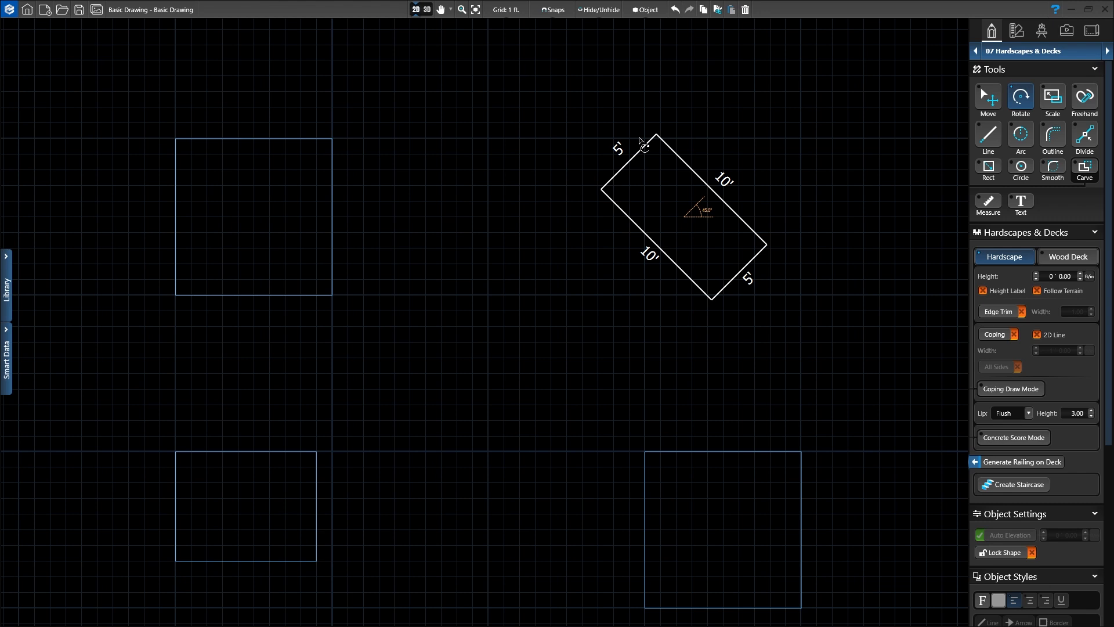
left_click_drag(640, 139, 747, 290)
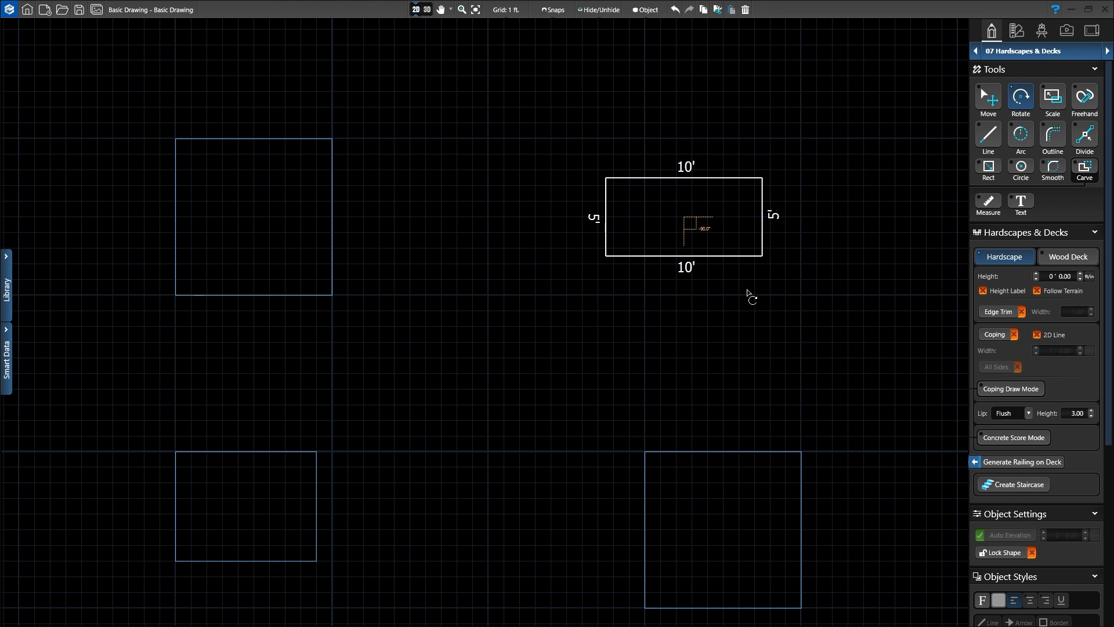
left_click_drag(747, 290, 748, 291)
key("w")
Scale the rotated upper-right hardscape down proportionally to 6 ft by 3 ft.
left_click(1045, 102)
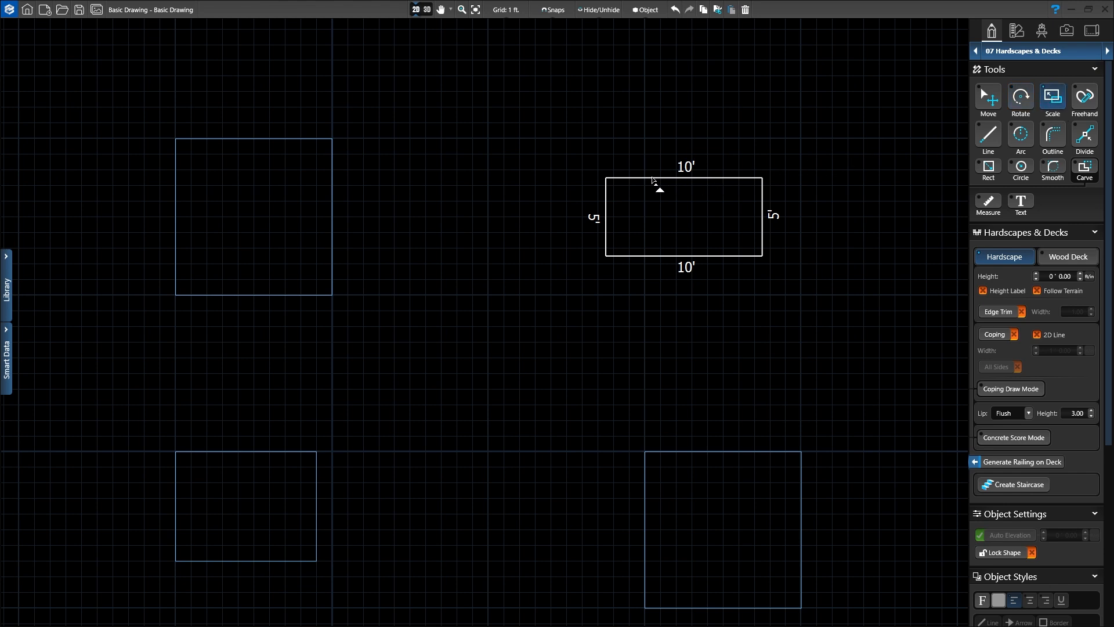
left_click_drag(653, 180, 653, 153)
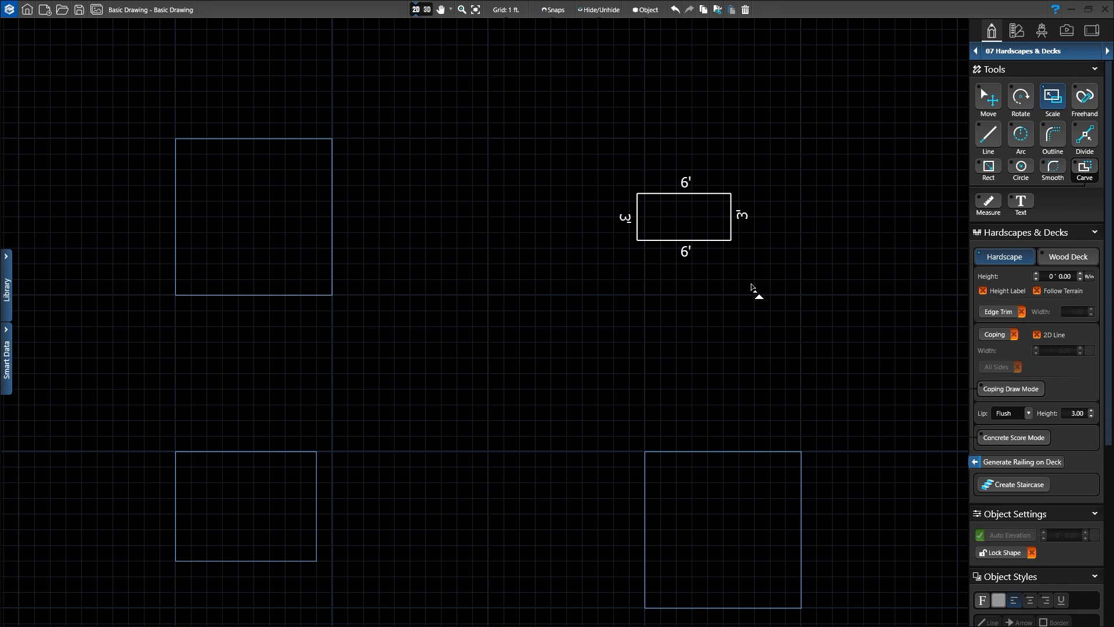
key("e")
Round all four corners of the upper-left 10 ft square hardscape to a 2 ft radius with the Smooth tool.
left_click(991, 108)
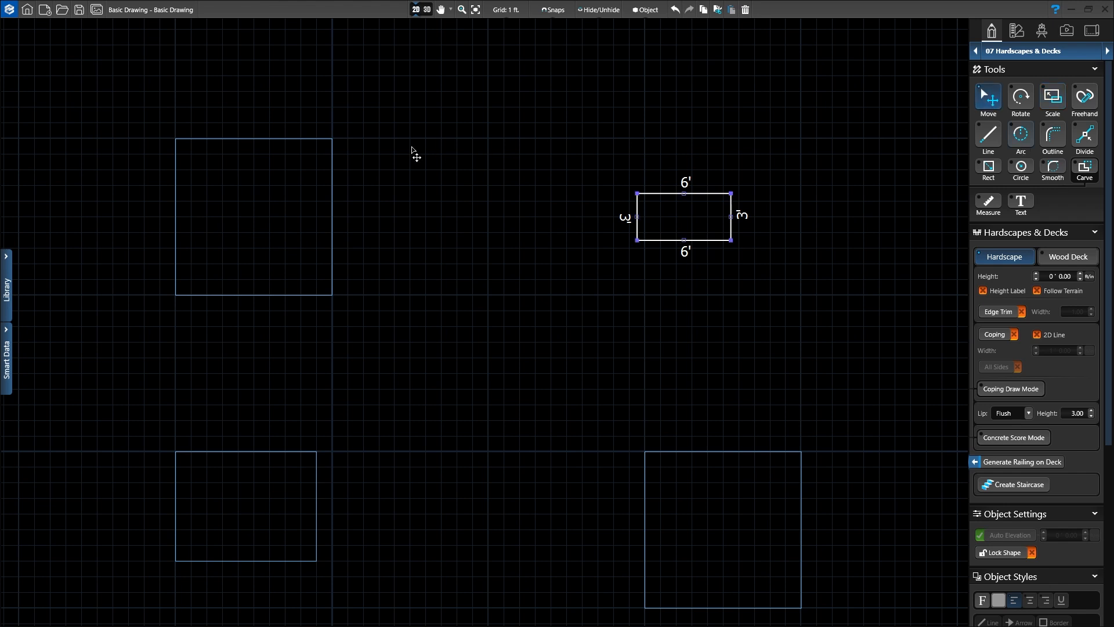
left_click(285, 145)
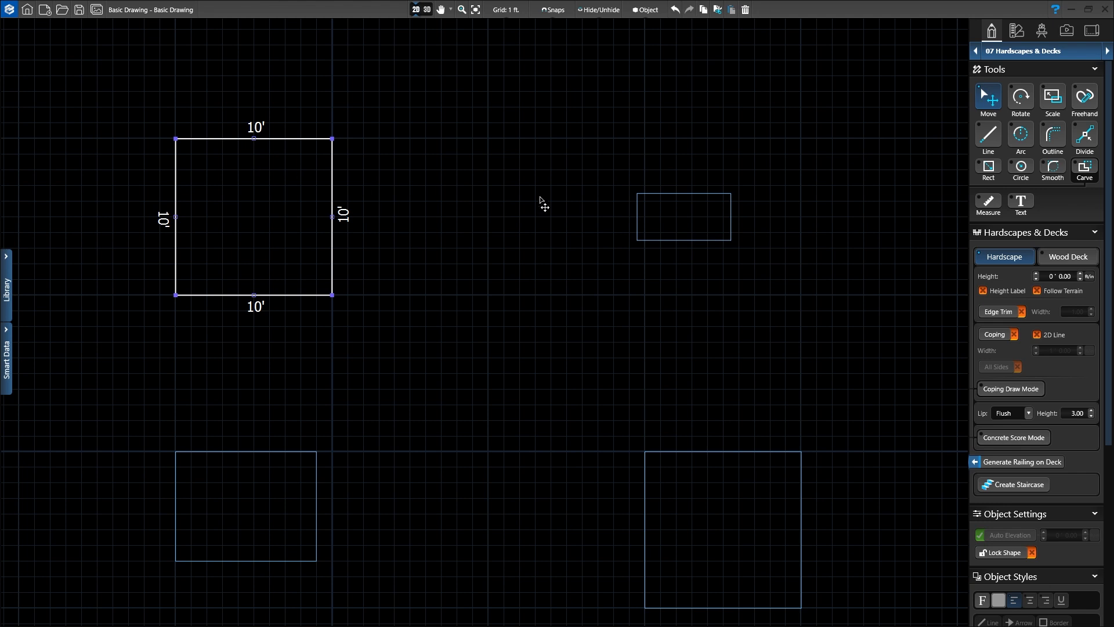
left_click(1051, 174)
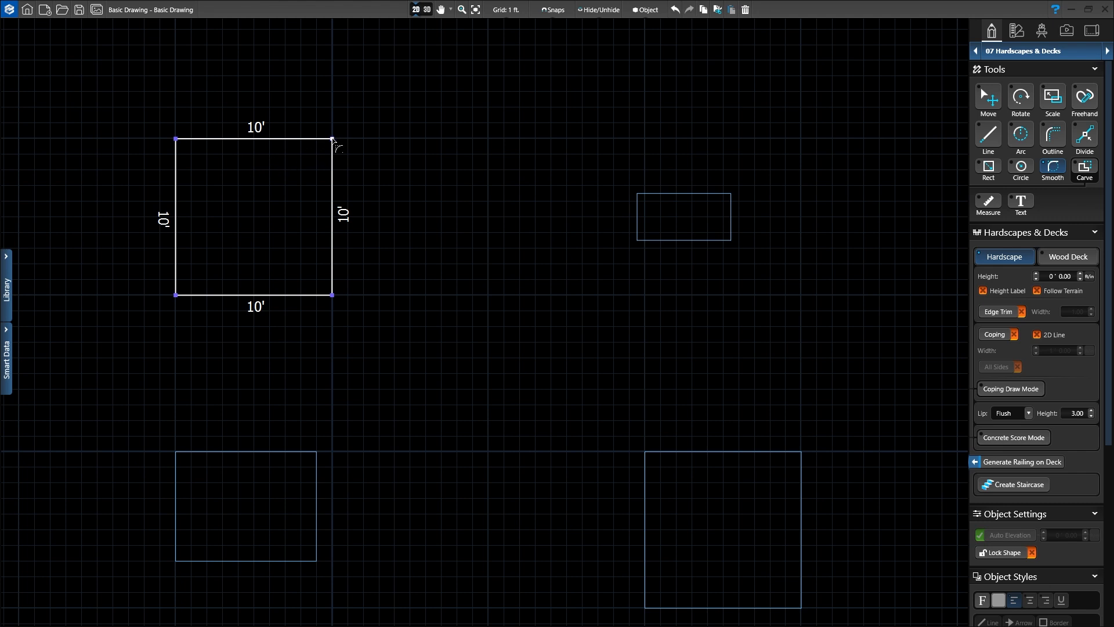
left_click_drag(332, 140, 322, 152)
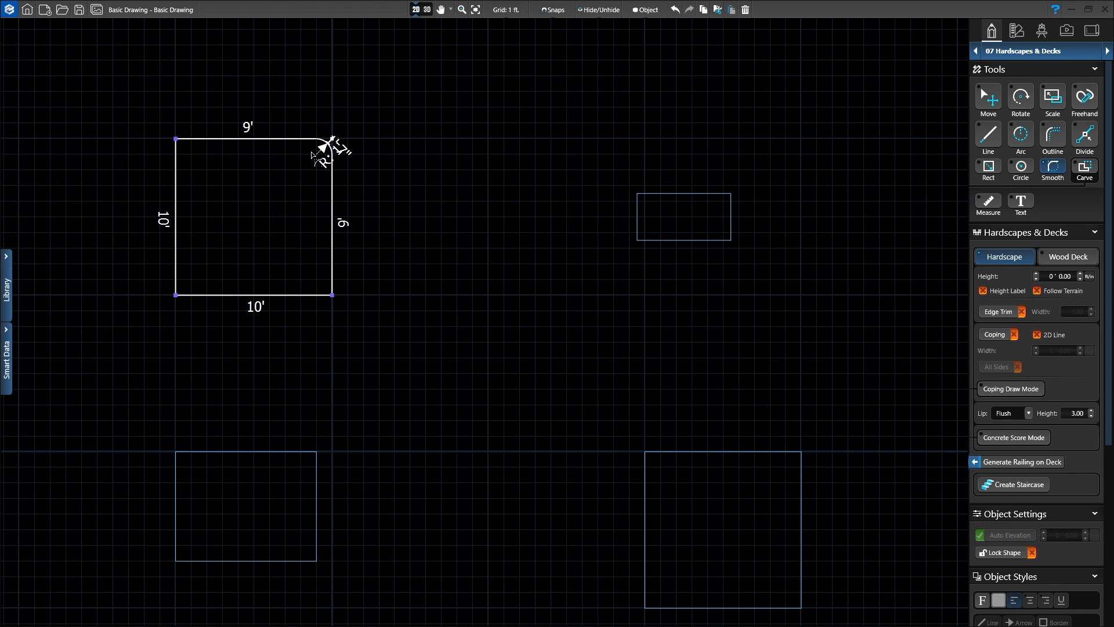
left_click_drag(313, 154, 314, 171)
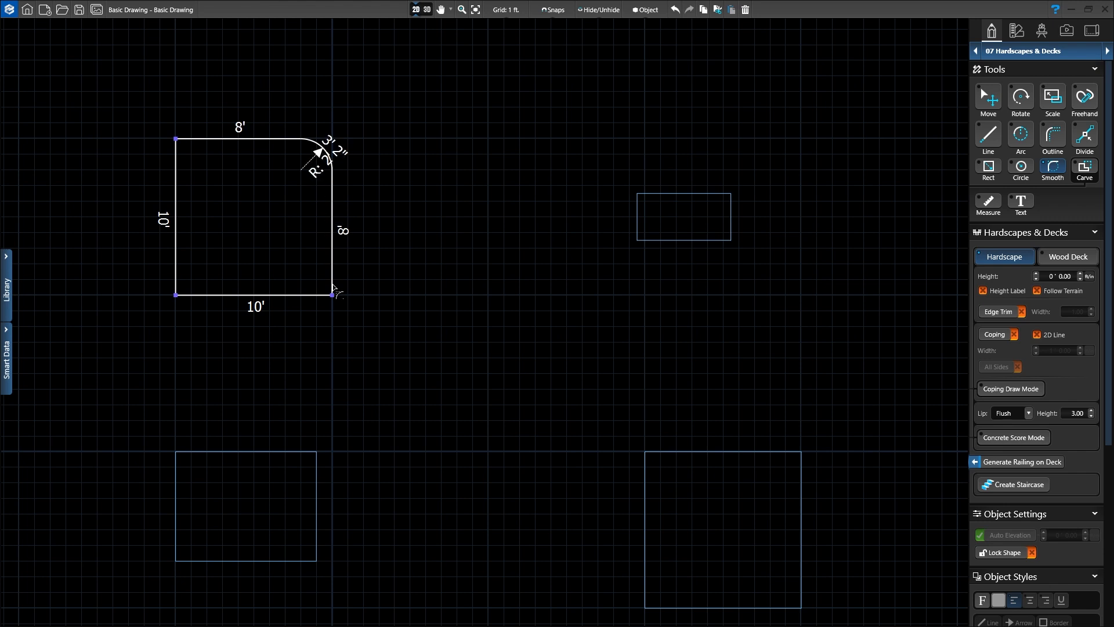
left_click_drag(332, 295, 309, 265)
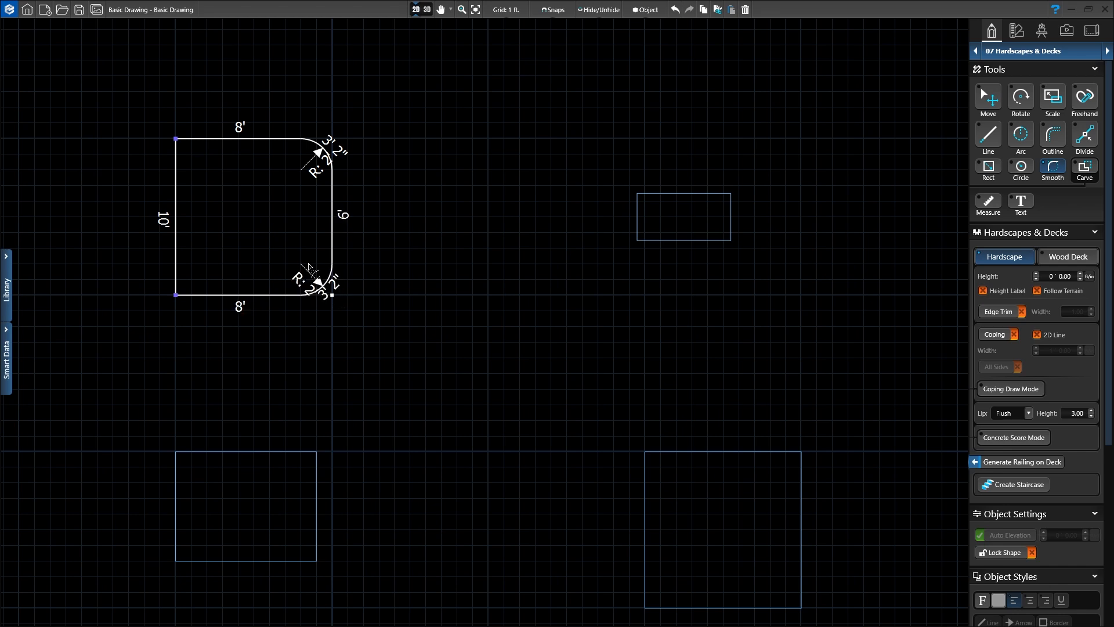
left_click_drag(183, 293, 206, 264)
left_click_drag(176, 140, 206, 170)
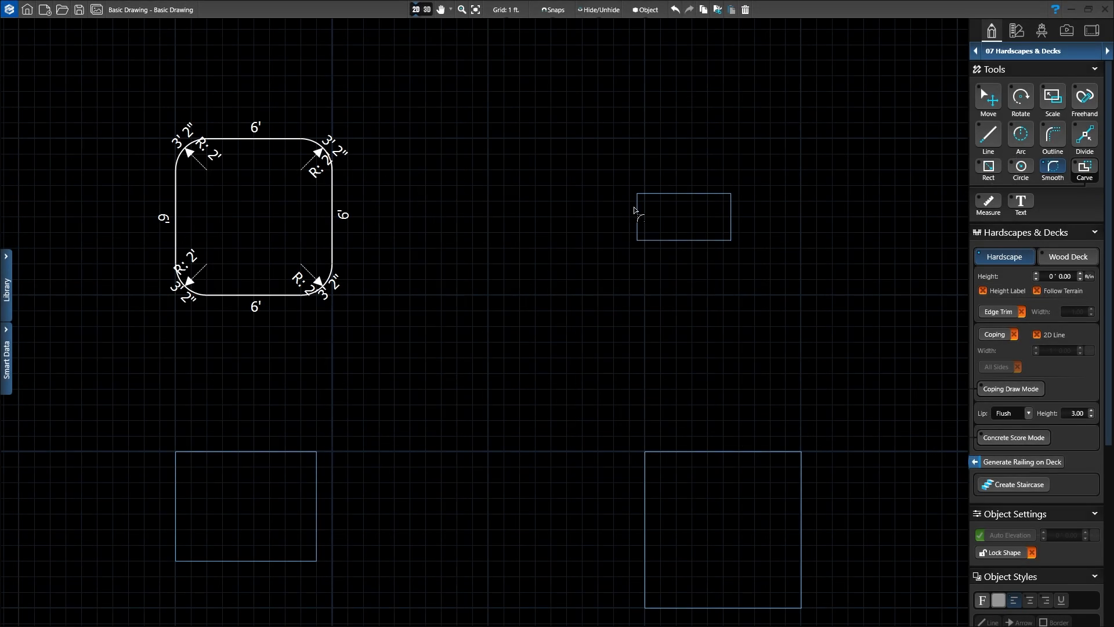
Draw a circular hardscape with a 4 ft radius between the rounded square and the lower-left rectangle, slightly to their right.
left_click(1022, 173)
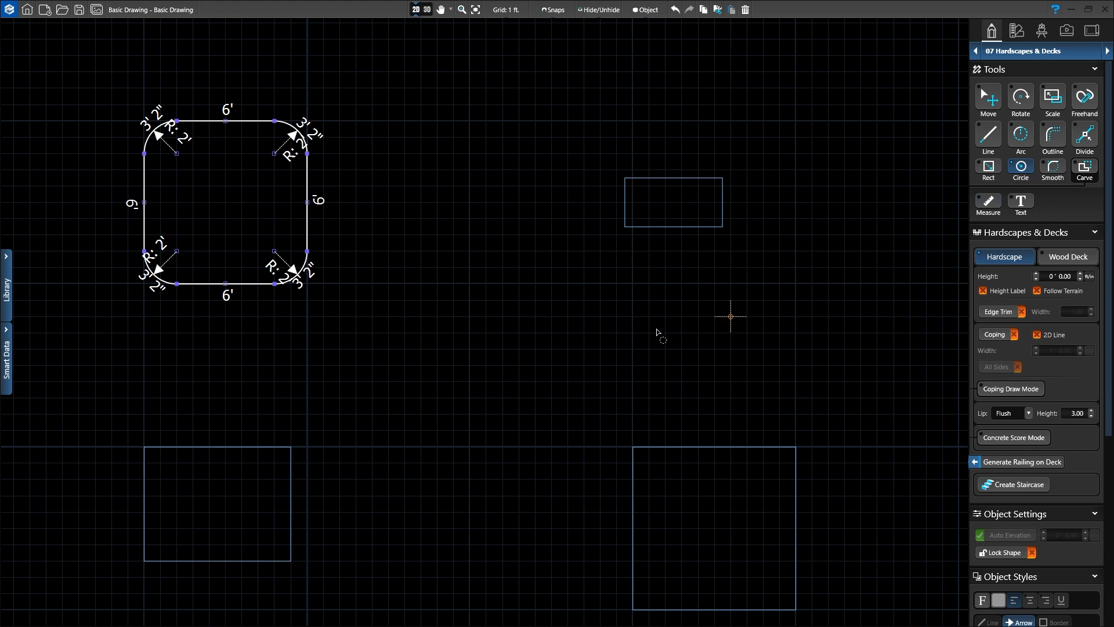
key("Escape")
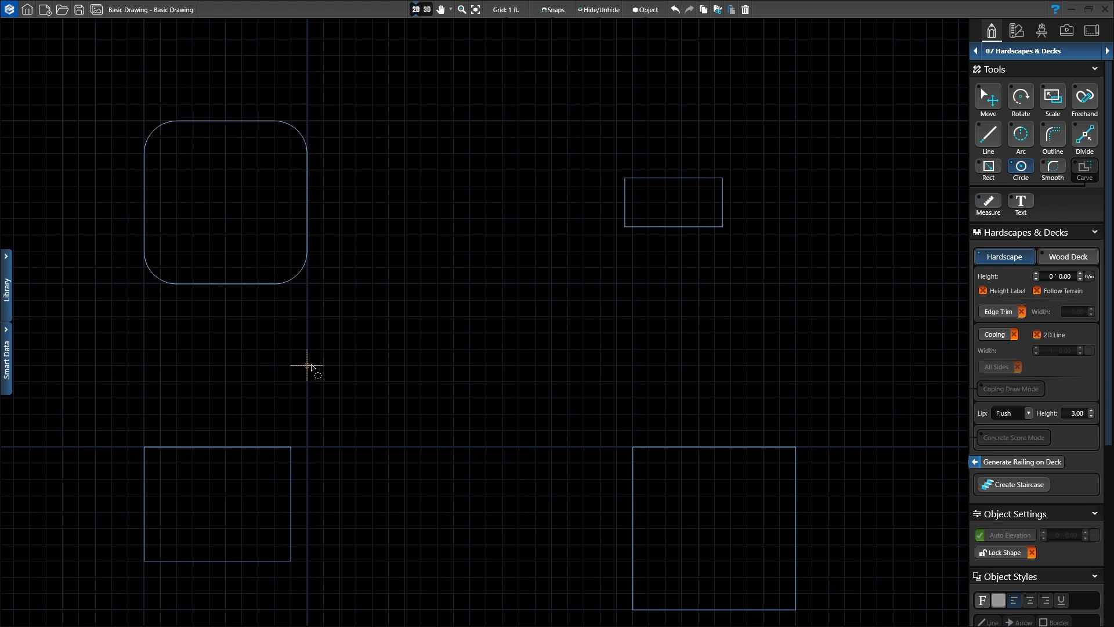
left_click(309, 366)
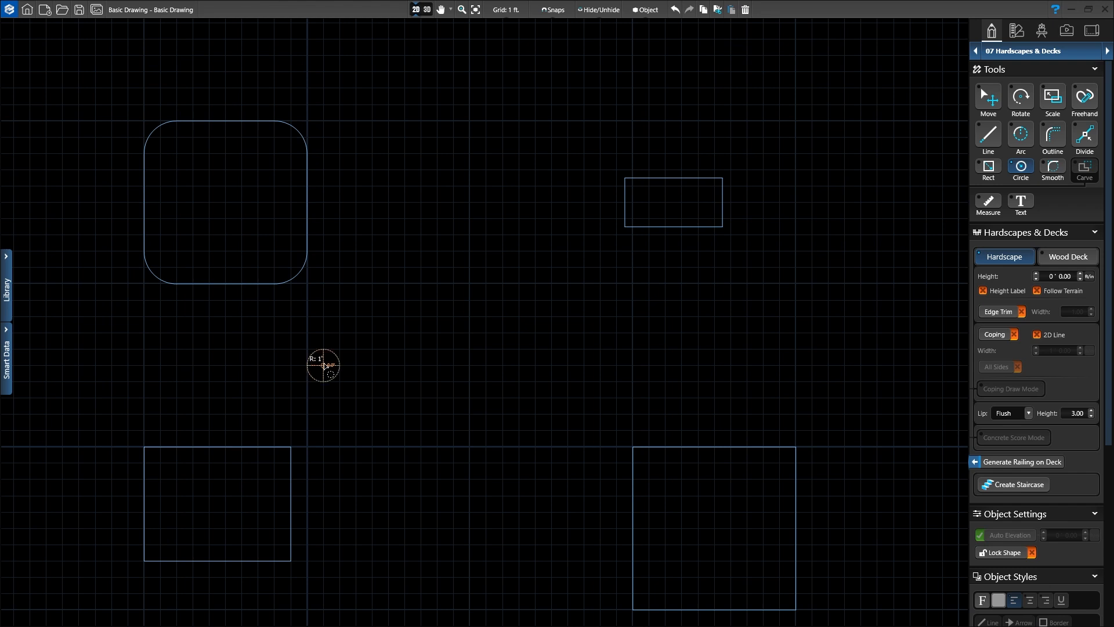
left_click(374, 366)
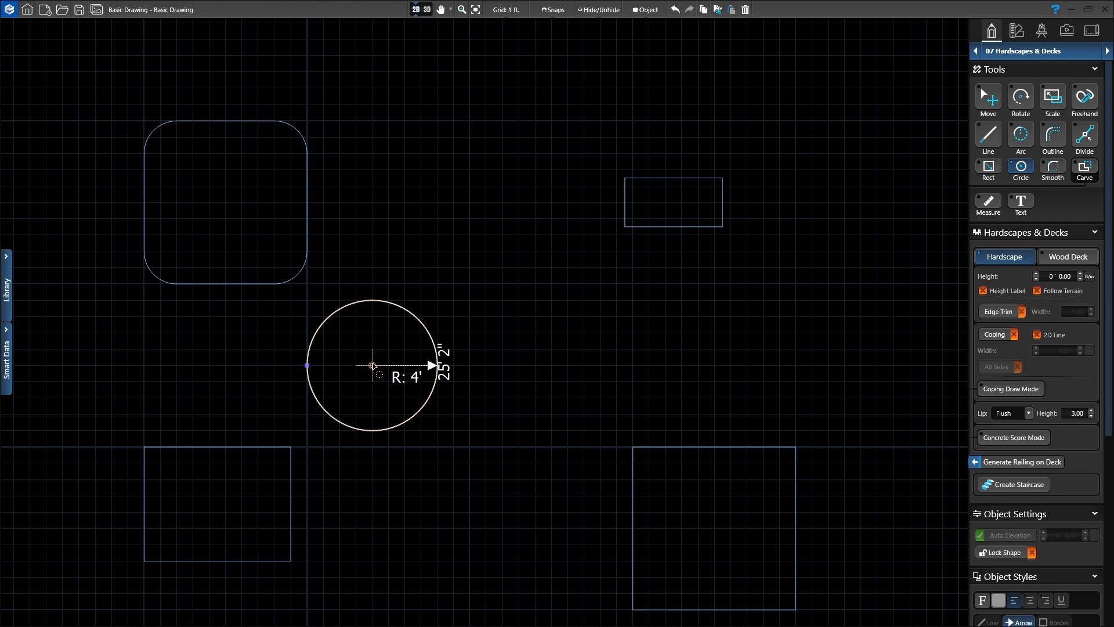
Draw an elliptical hardscape to the right of the circle, with a 4 ft horizontal and a 2 ft vertical radius.
left_click(486, 367)
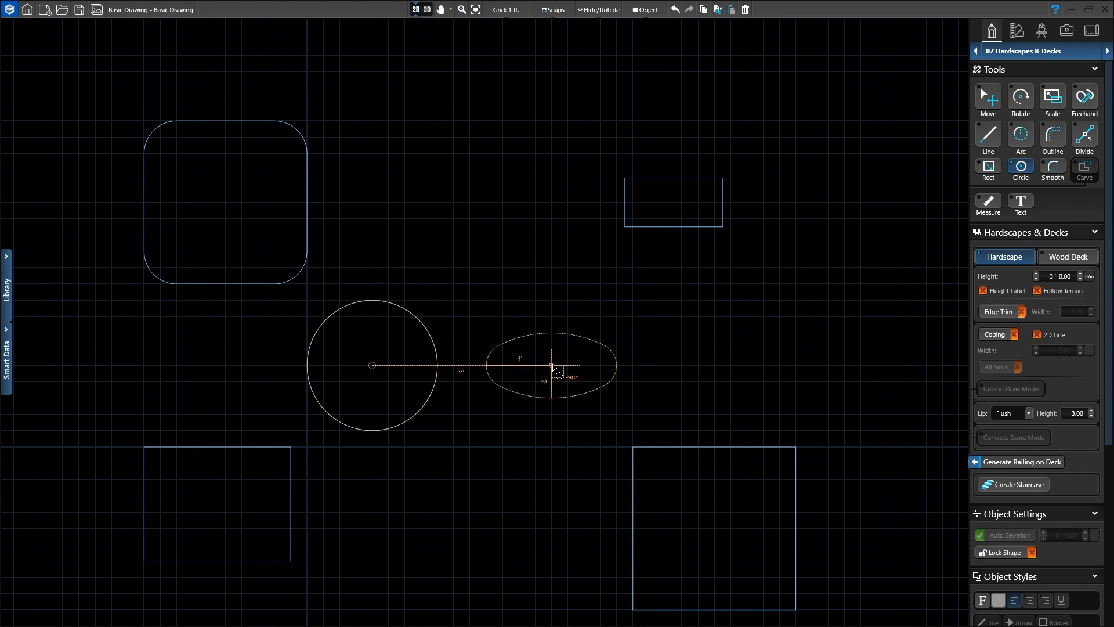
key("shift+s")
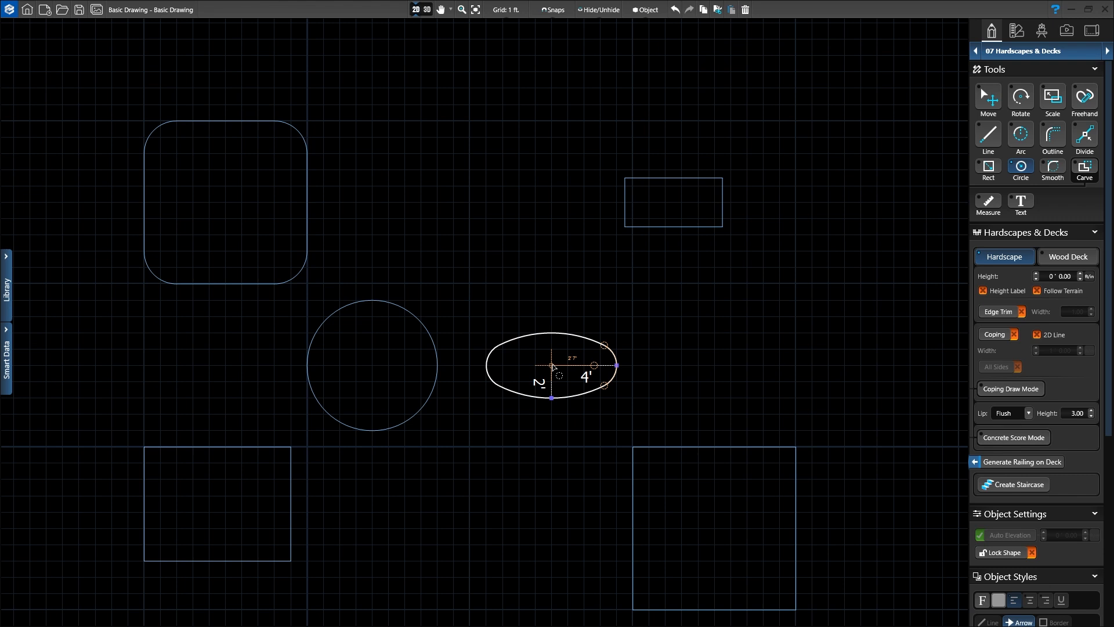
Start a hardscape outline level with the rounded square's top and above the lower-right square's right edge: 20 ft rightward, 3 ft down.
left_click(990, 144)
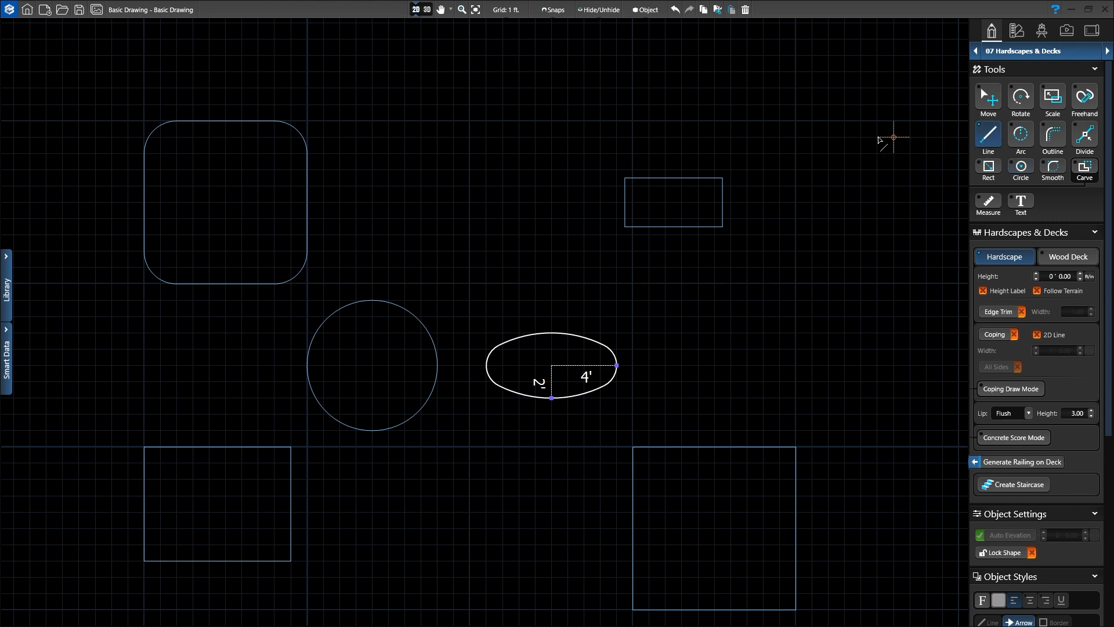
left_click(796, 121)
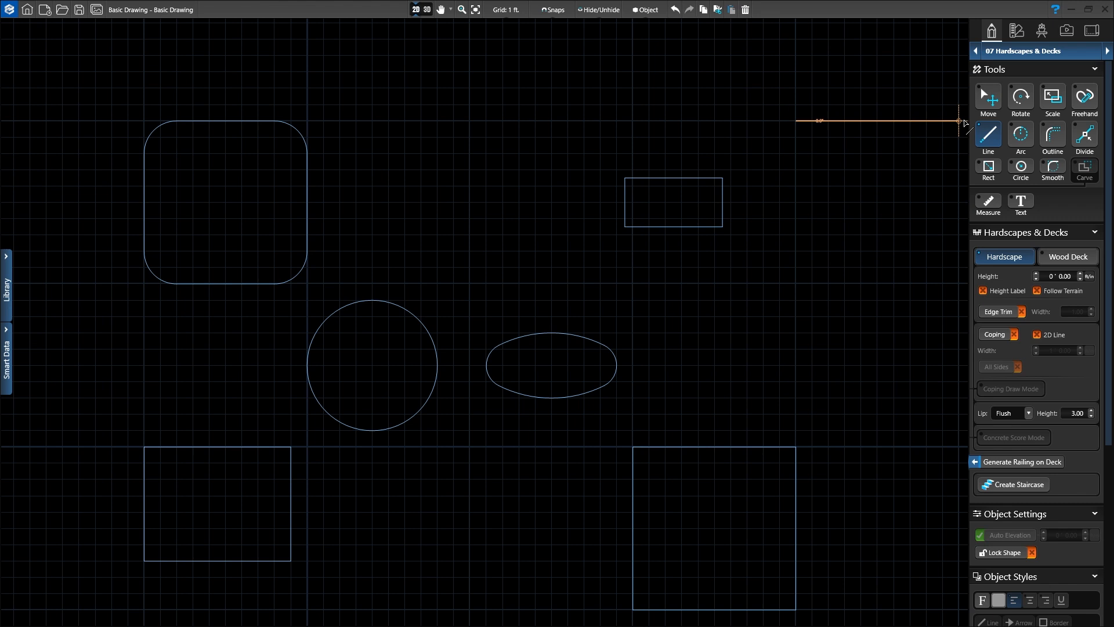
middle_click_drag(963, 122, 552, 127)
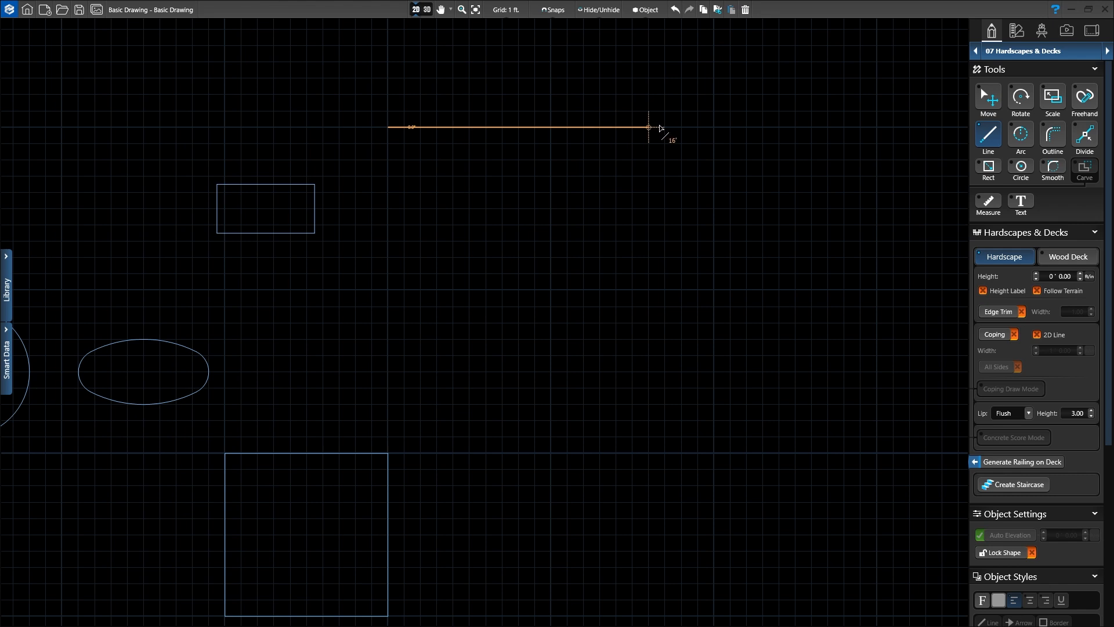
left_click(714, 127)
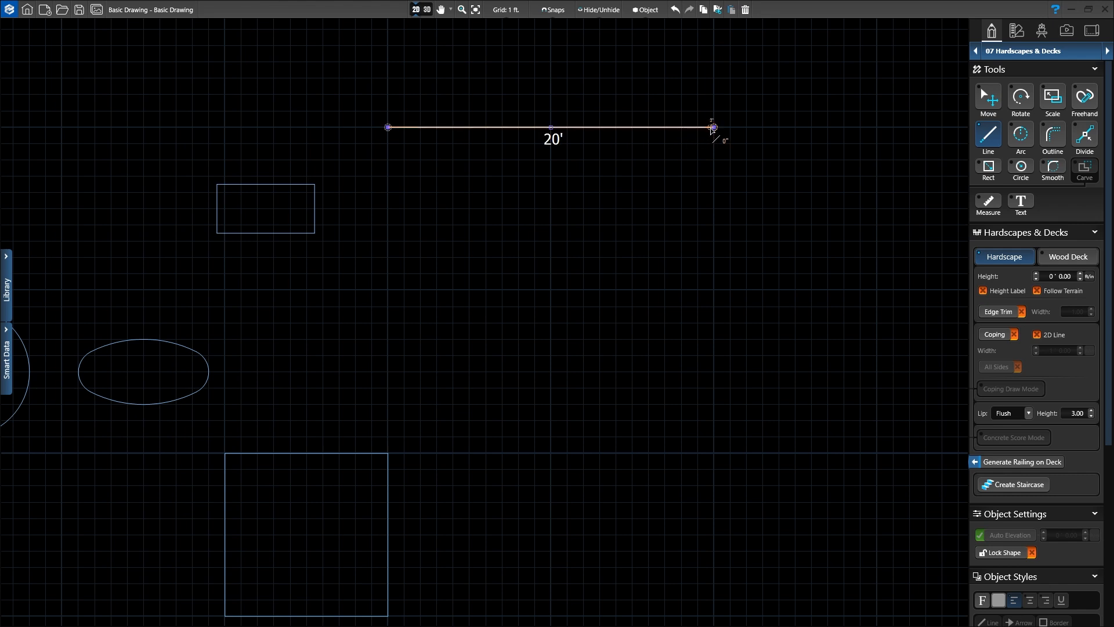
left_click(714, 176)
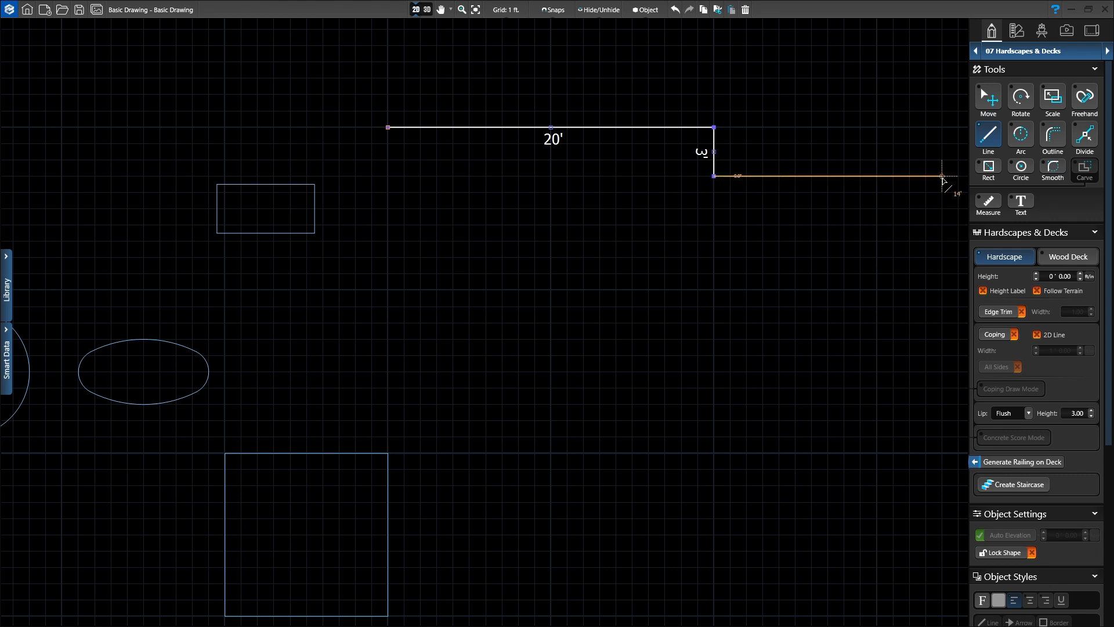
Continue the outline with a semicircular arc of 3 ft radius bulging outward to the right, ending straight below its start.
left_click(1022, 138)
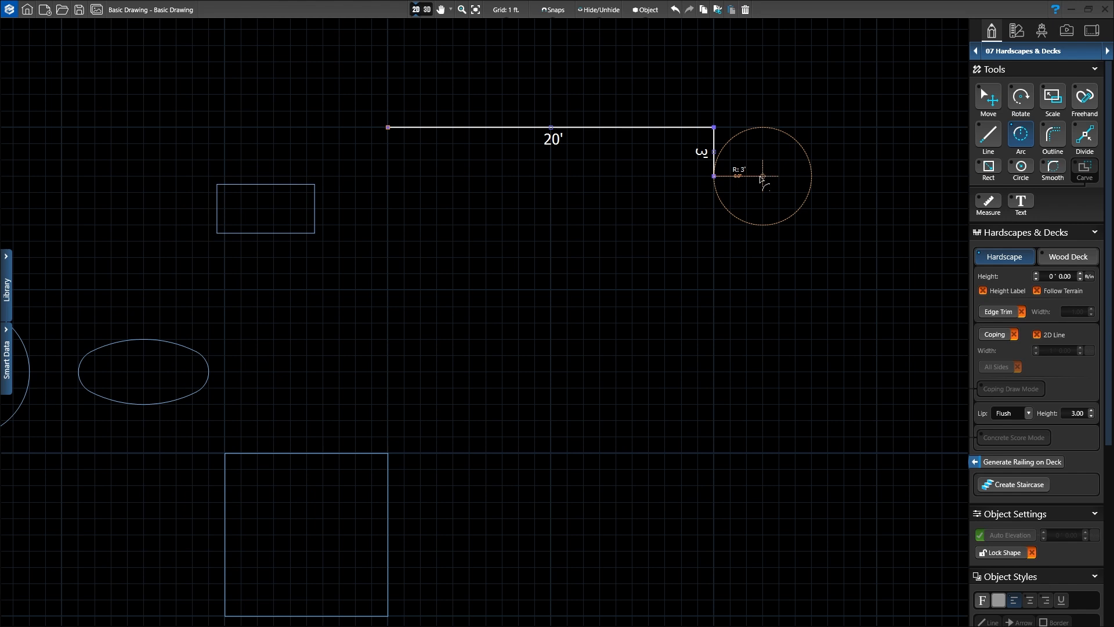
left_click(715, 225)
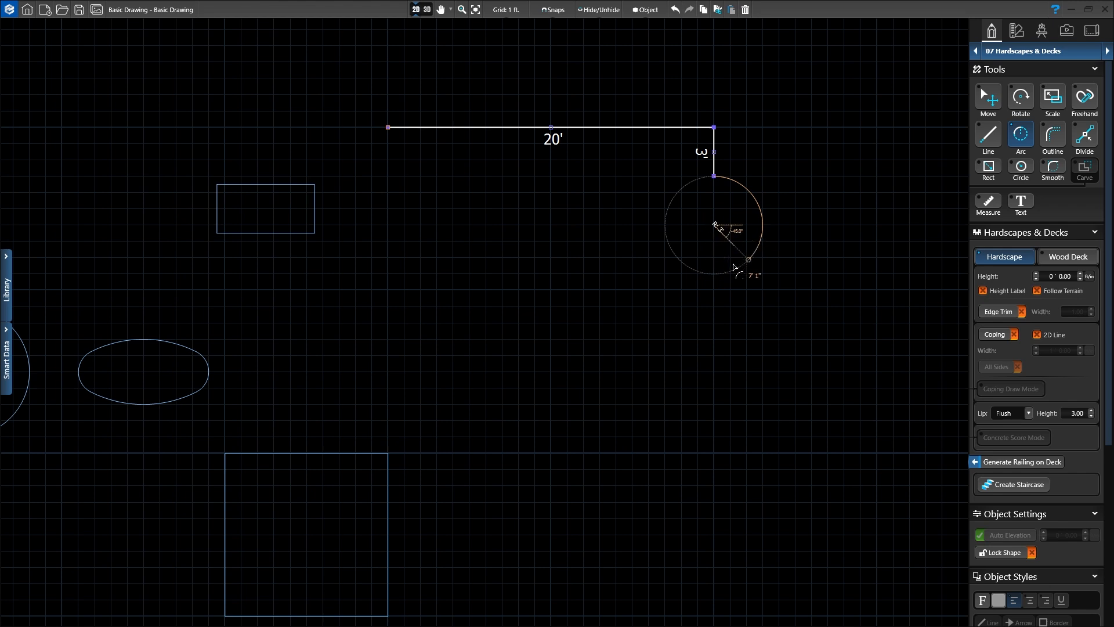
left_click(715, 274)
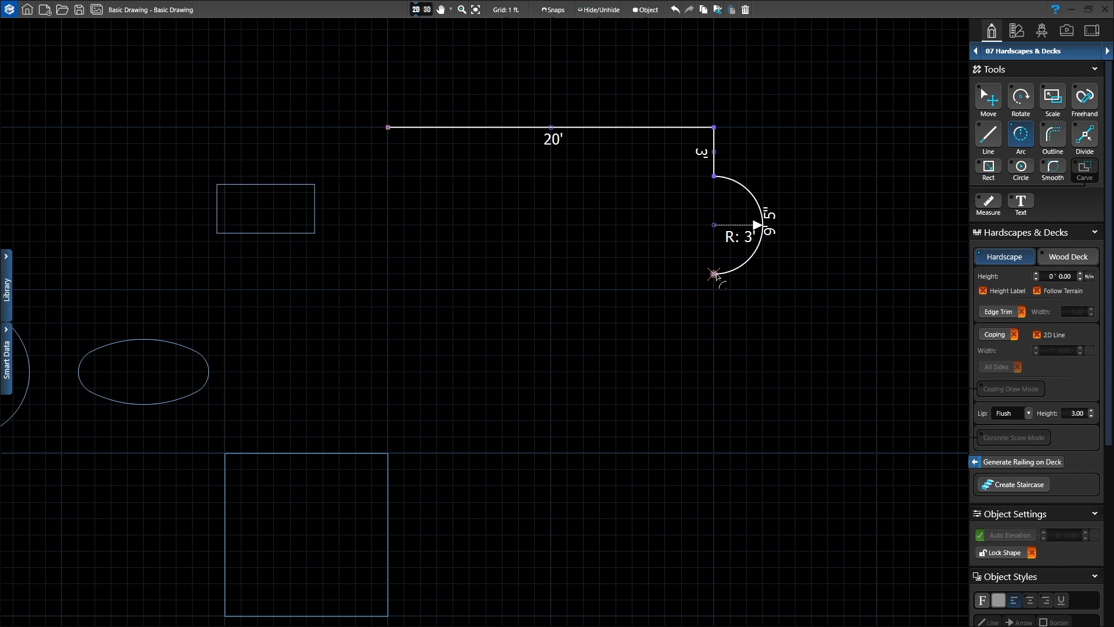
Continue from the arc with straight segments: 3 ft down, 20 ft leftward and 3 ft up.
key("s")
left_click(714, 275)
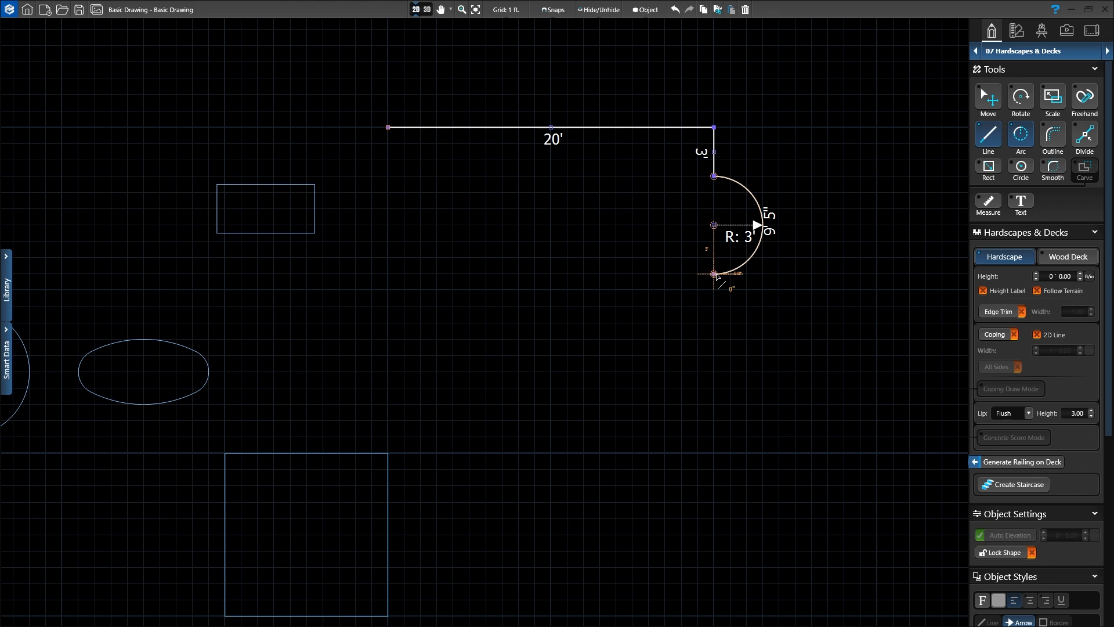
left_click(714, 323)
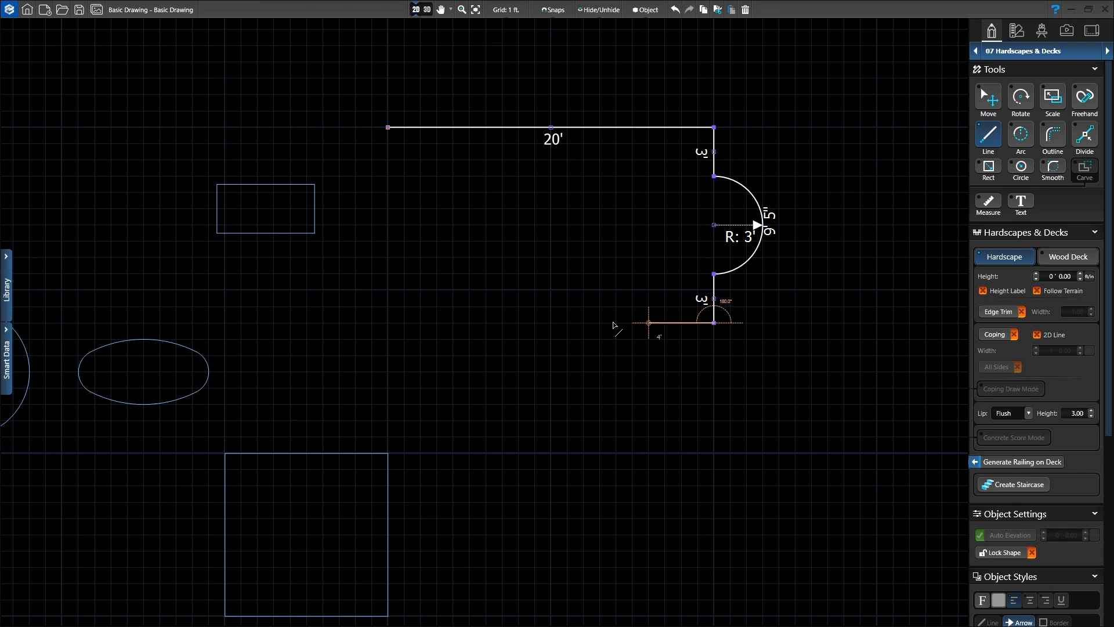
left_click(388, 322)
left_click(387, 274)
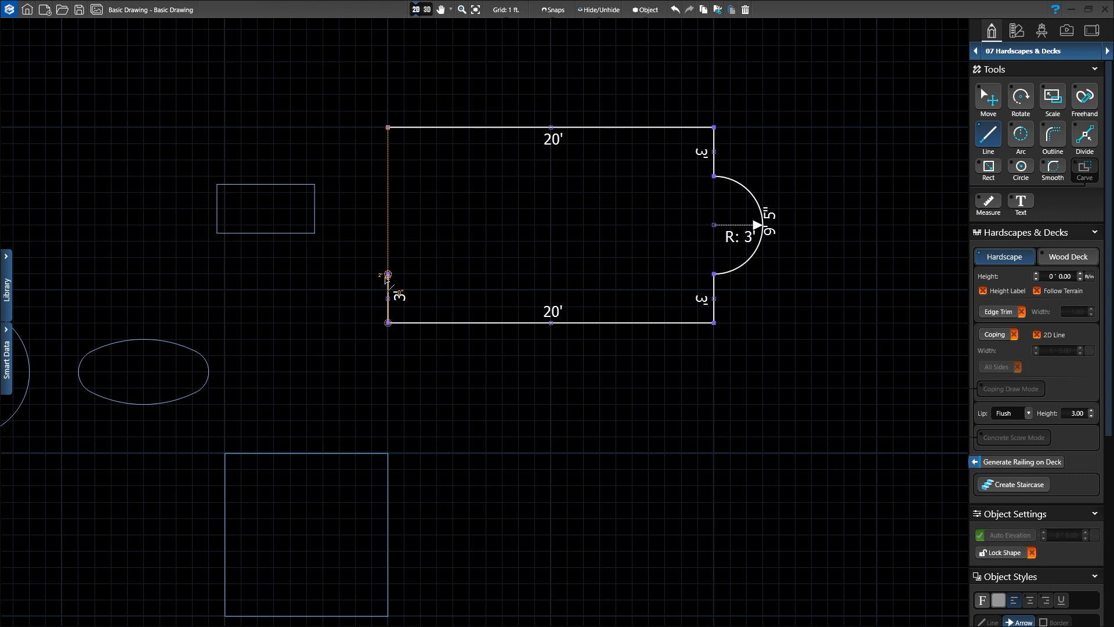
Add a 3 ft radius semicircular arc bulging outward on the left side and close the outline with a 3 ft vertical line.
key("a")
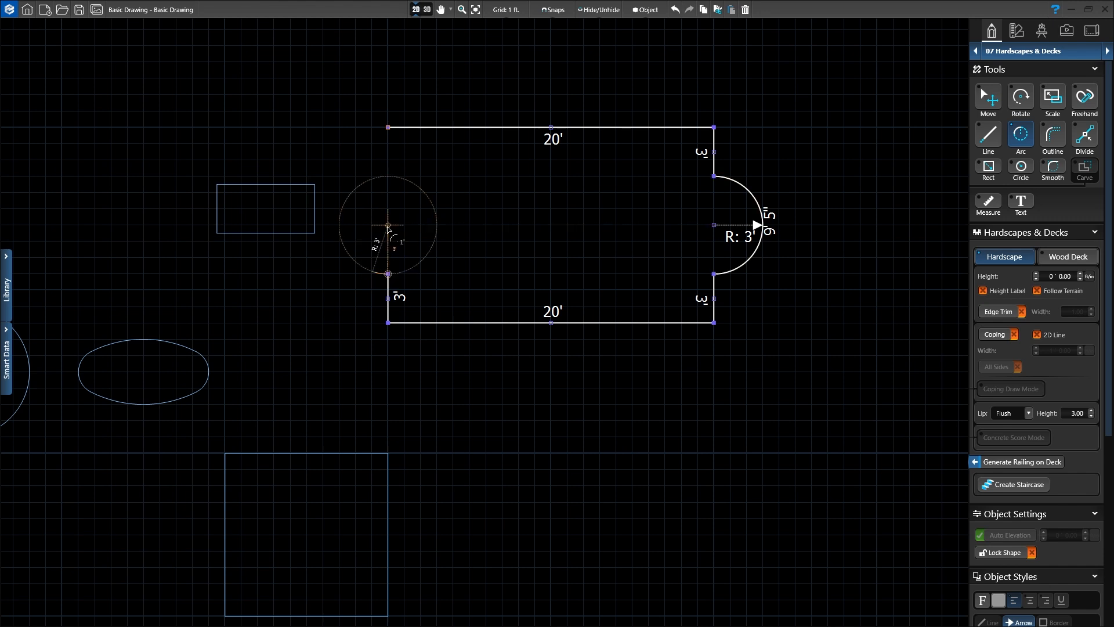
left_click(388, 175)
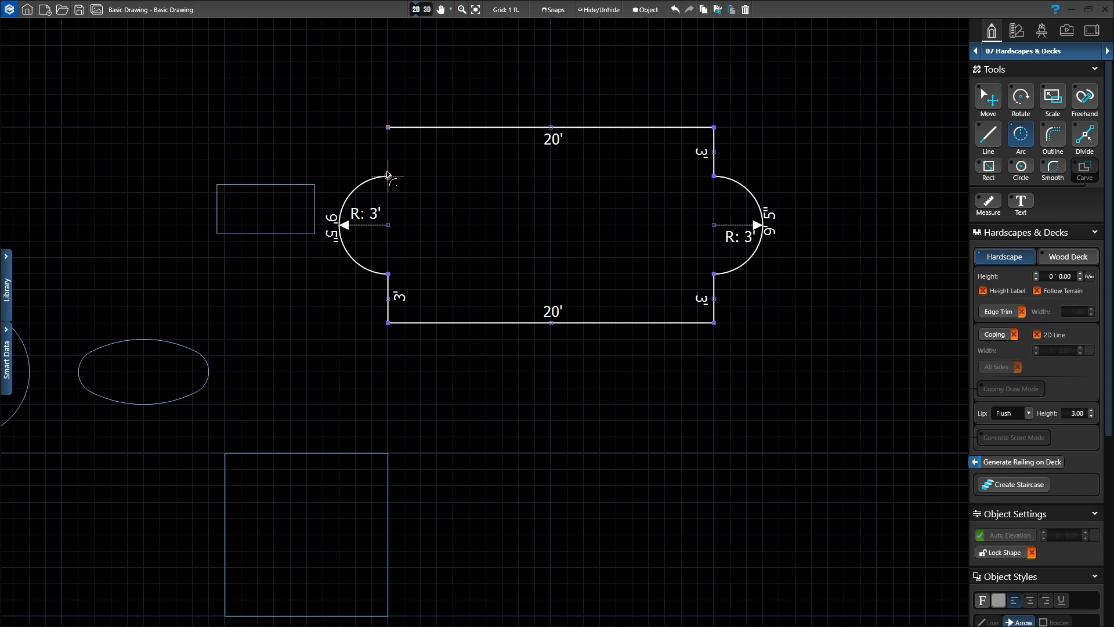
key("l")
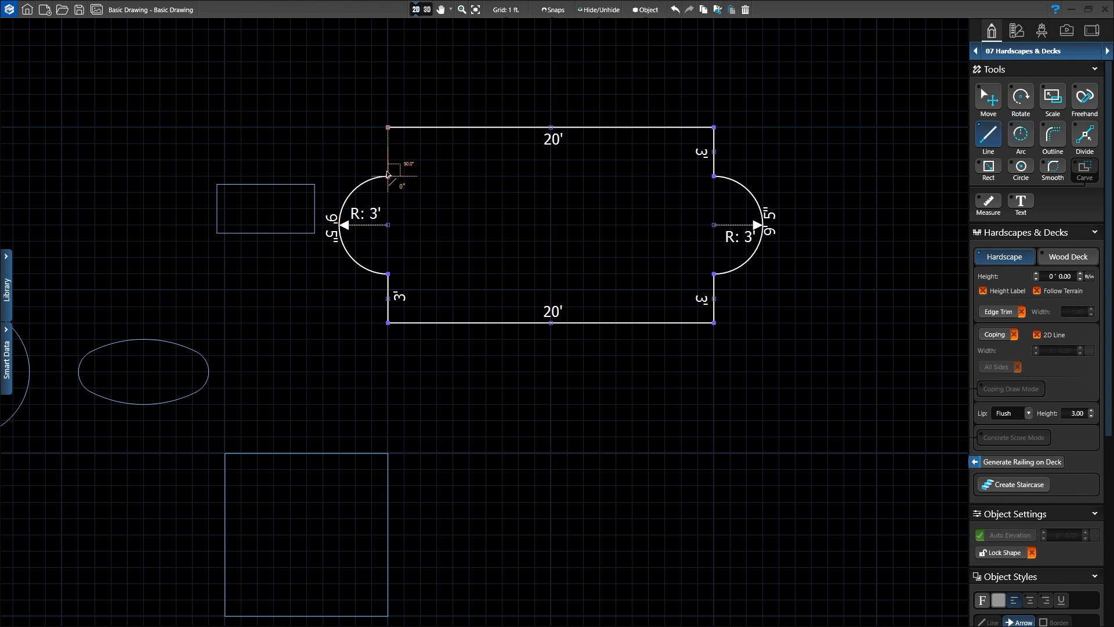
left_click(388, 127)
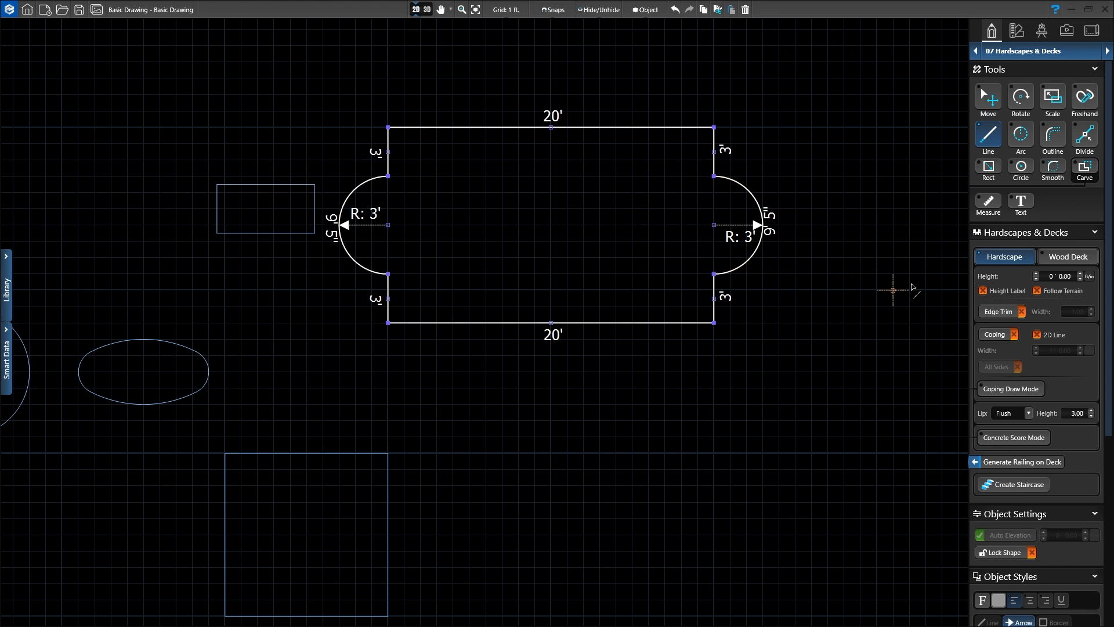
Set the new hardscape's height to 1 ft and view it in 3D.
left_click(1035, 274)
left_click(427, 9)
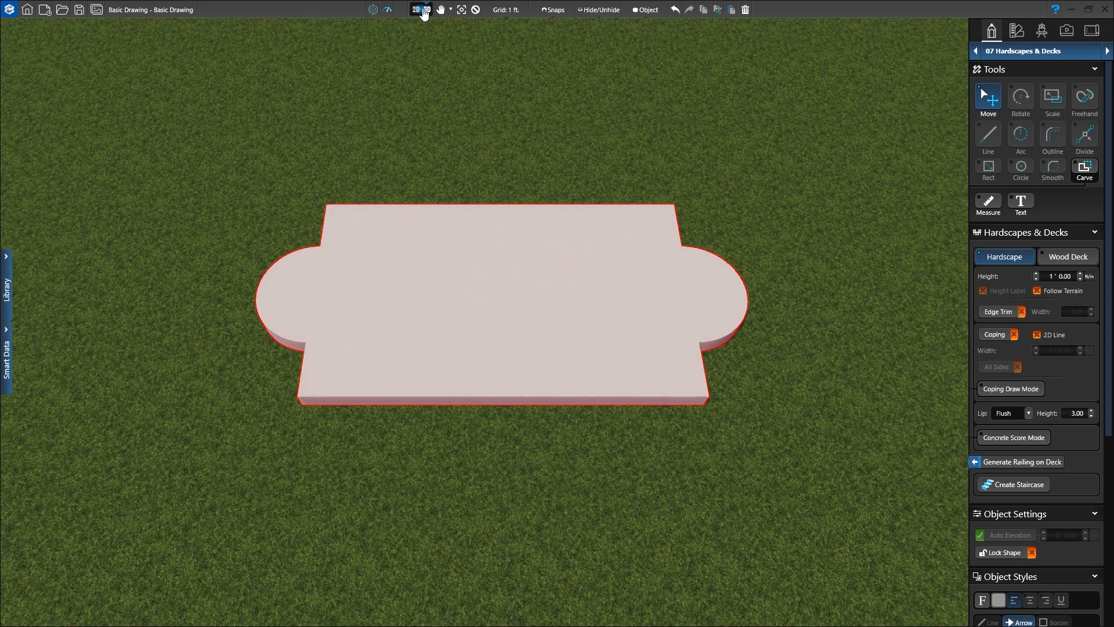